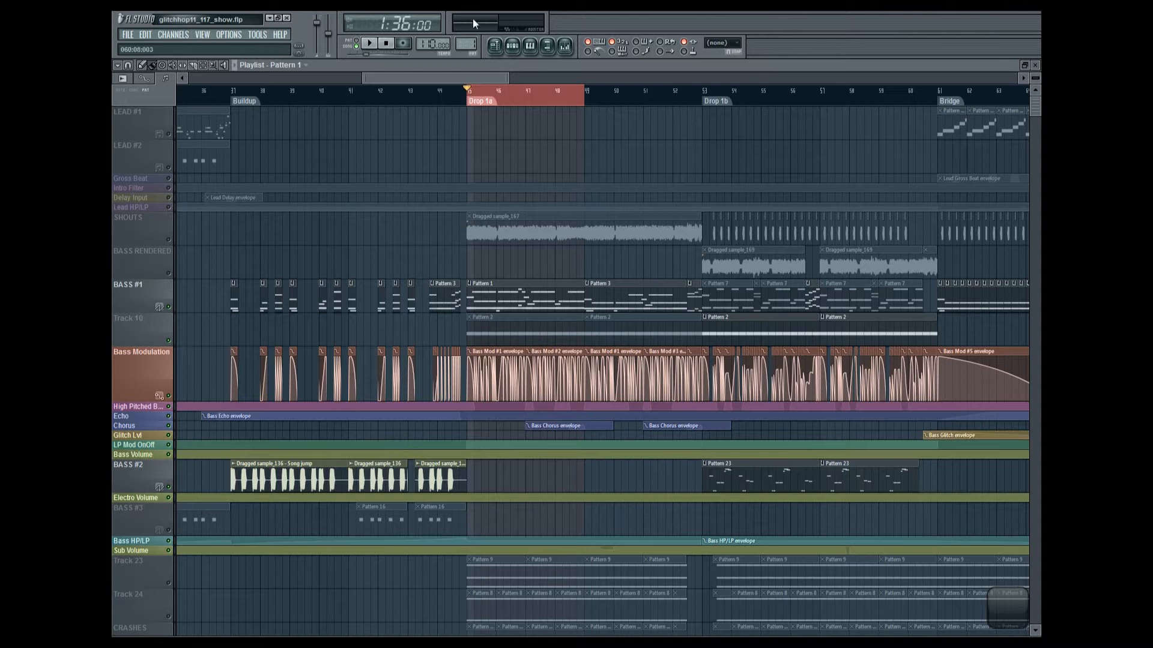
Play back the Drop 1a section of the playlist and stop it
click(371, 43)
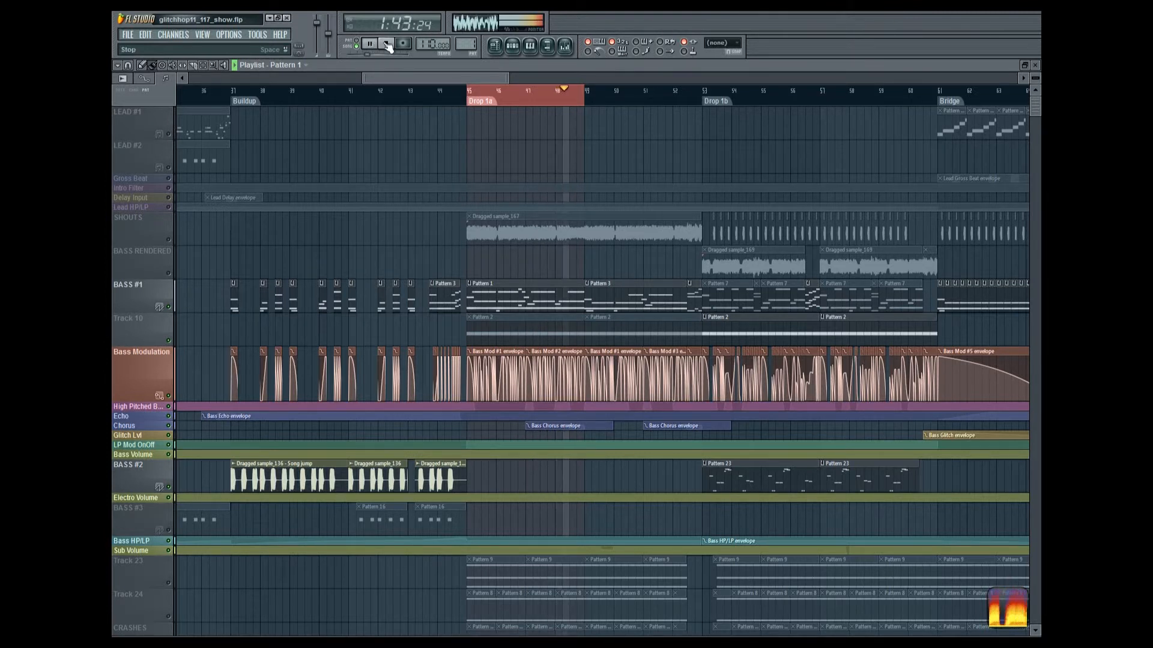
click(387, 46)
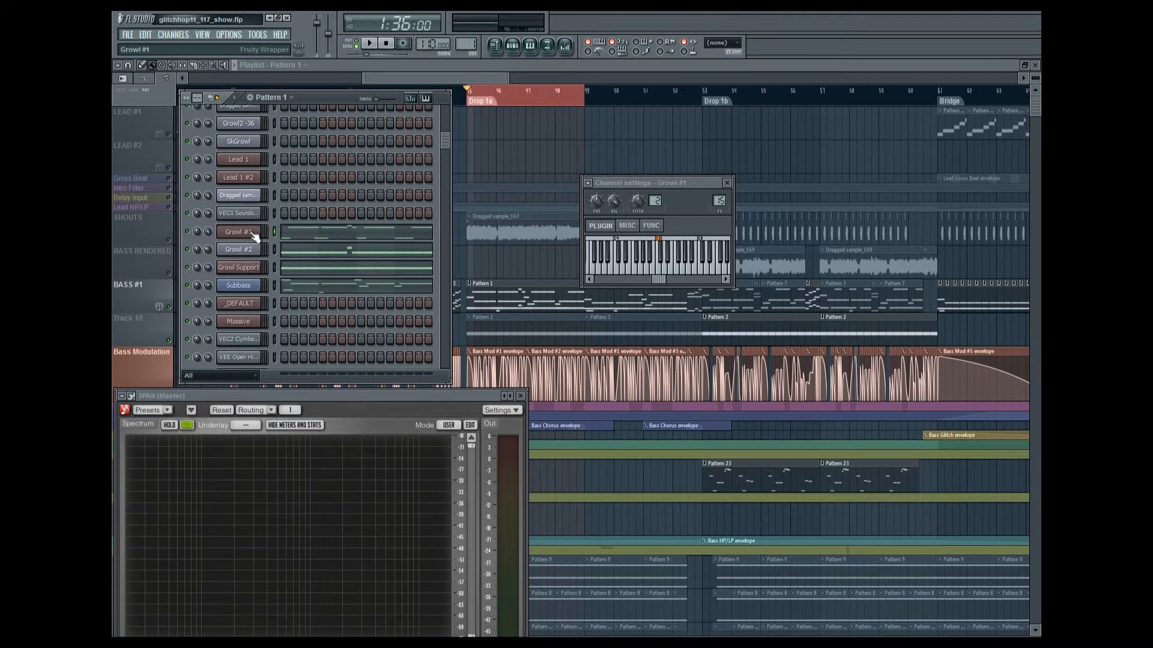
Mute the Growl #2, Growl Support and Subbass channels and open the Growl #1 channel's Massive synth
drag(186, 251, 187, 283)
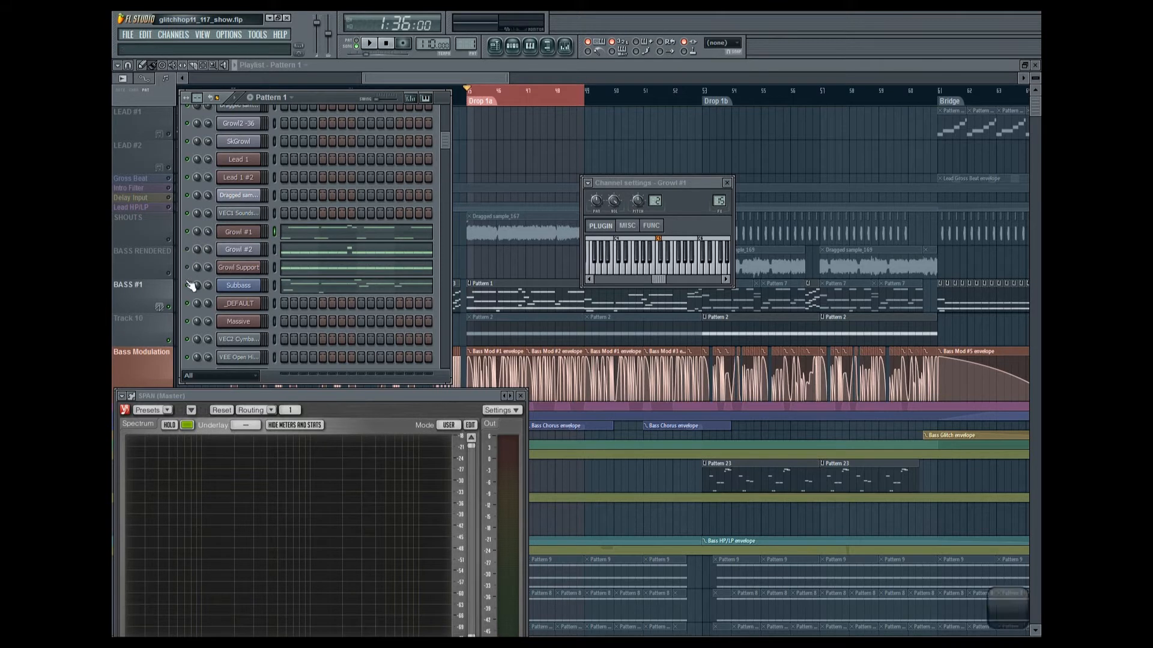
click(246, 232)
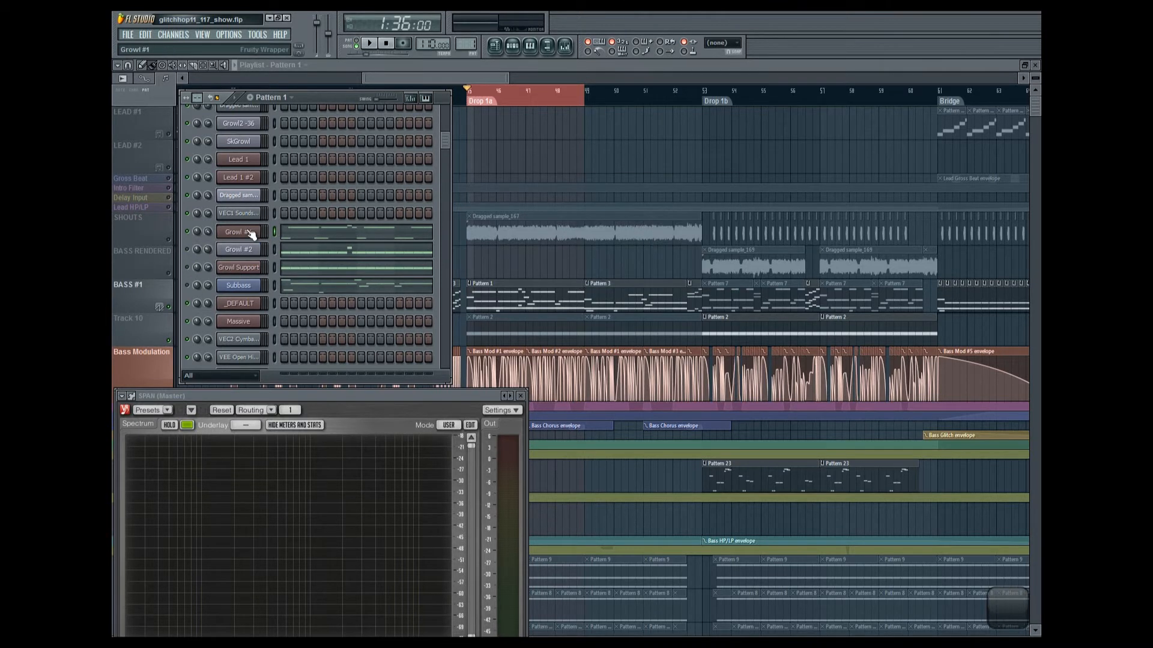
click(248, 232)
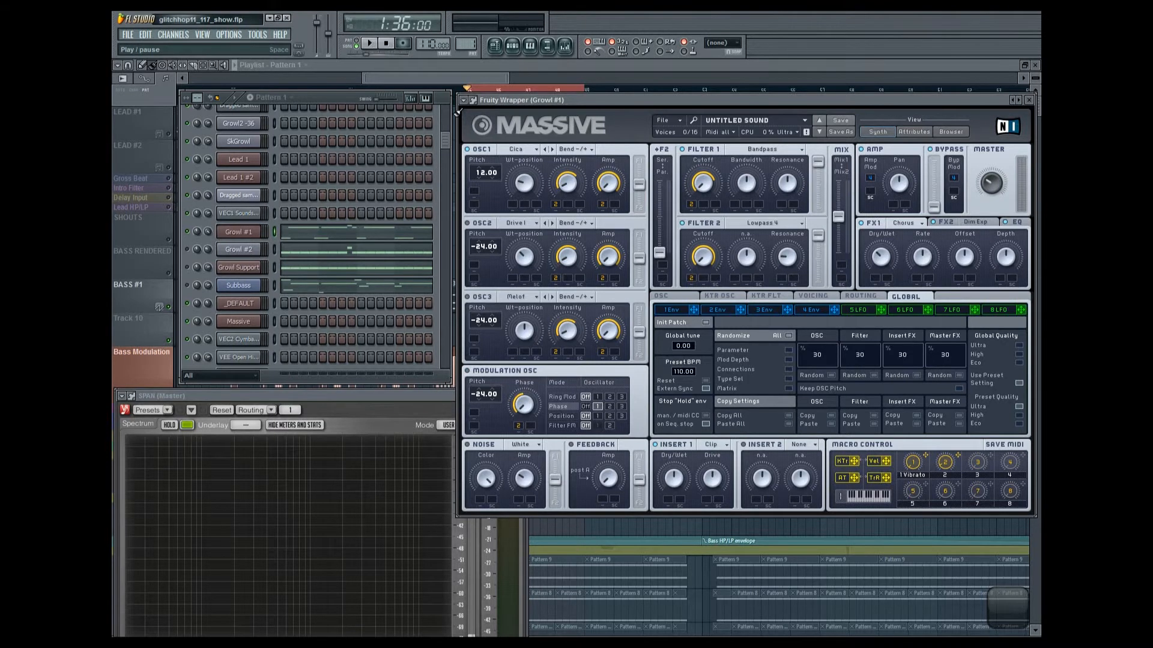
Choose the Cicada wavetable for OSC1 and audition the Growl #1 patch over the Drop 1a section
click(531, 150)
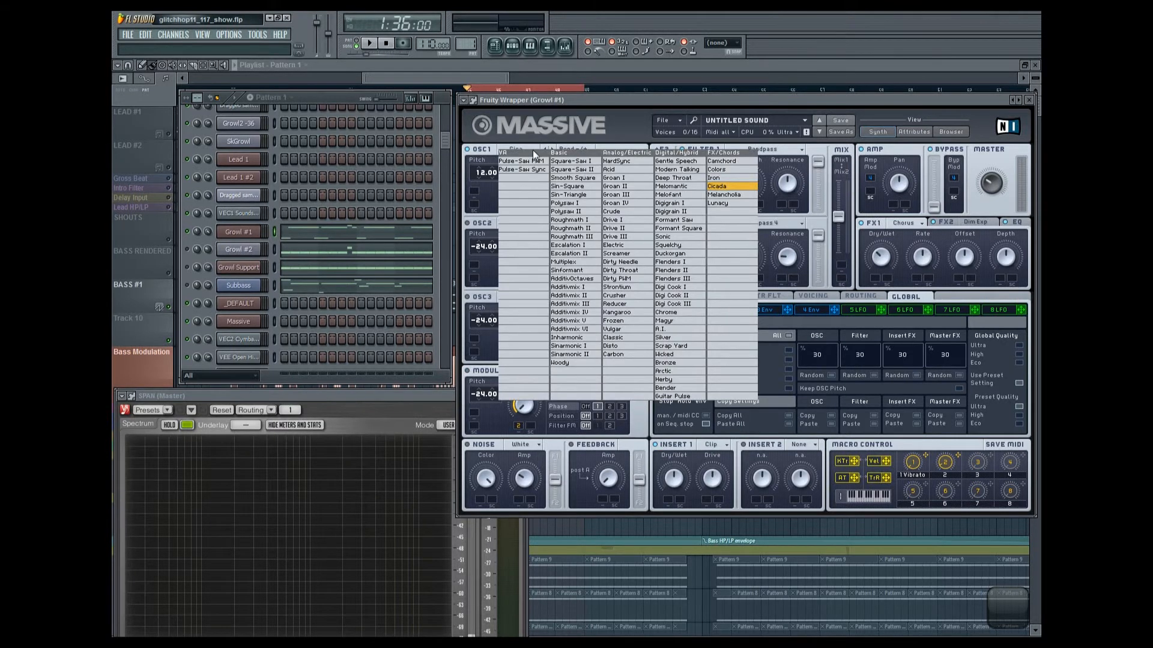
click(722, 187)
click(370, 45)
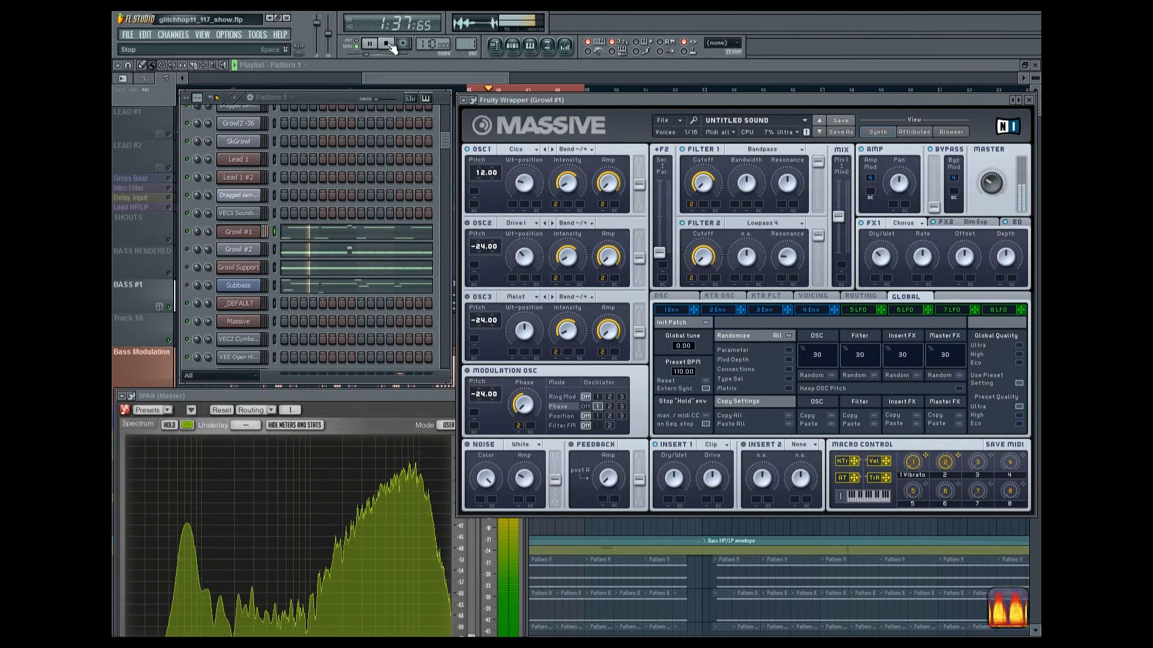
click(387, 44)
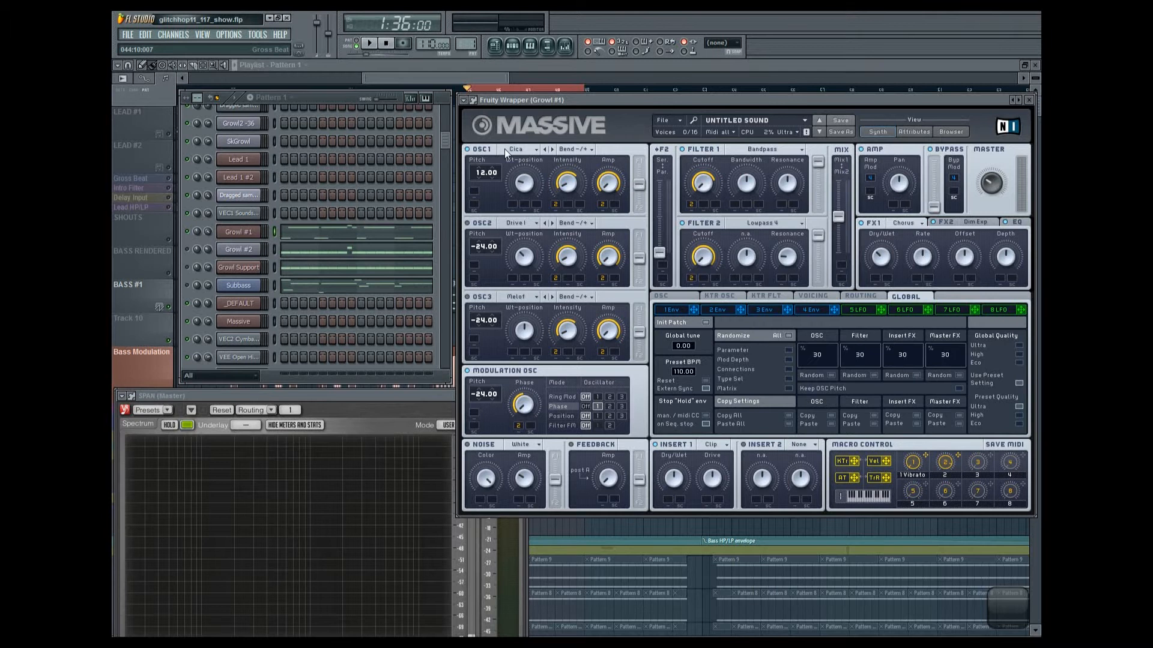
click(370, 43)
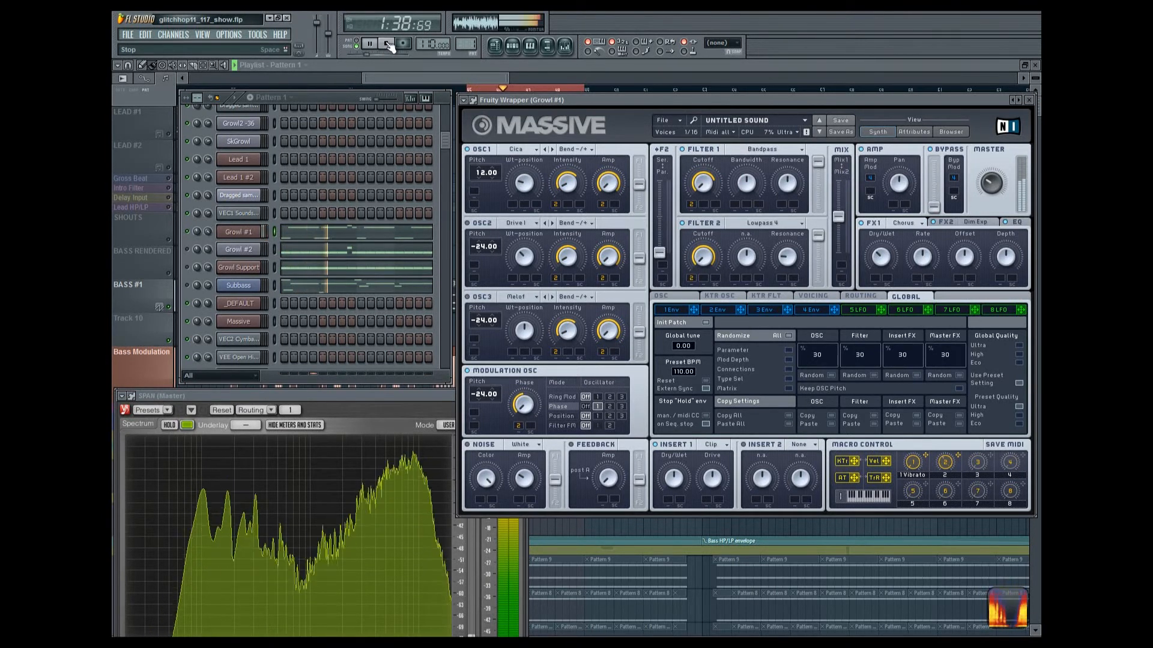
click(387, 44)
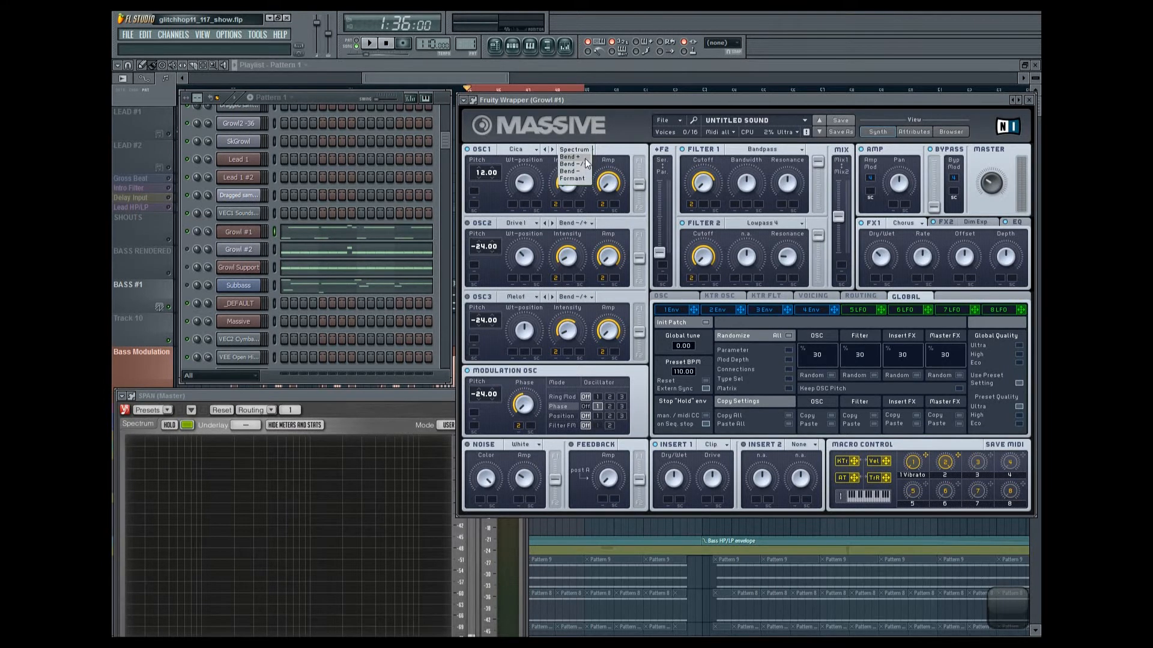
Look through the OSC1 wavetable modes, choosing Bend -/+
click(583, 171)
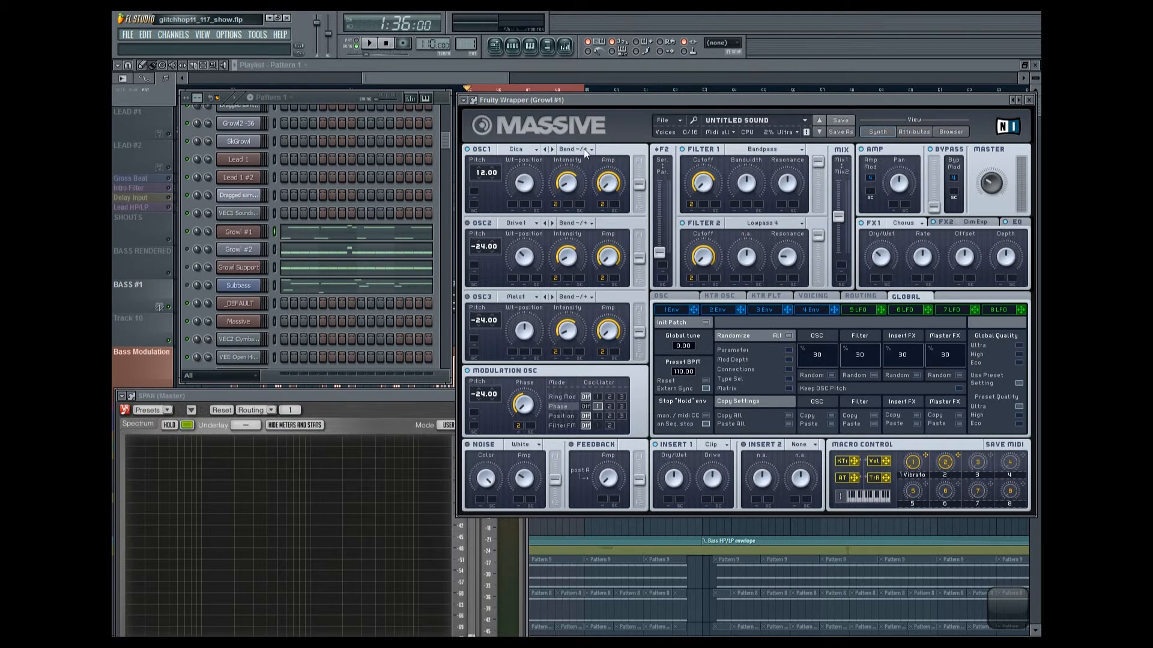
click(585, 150)
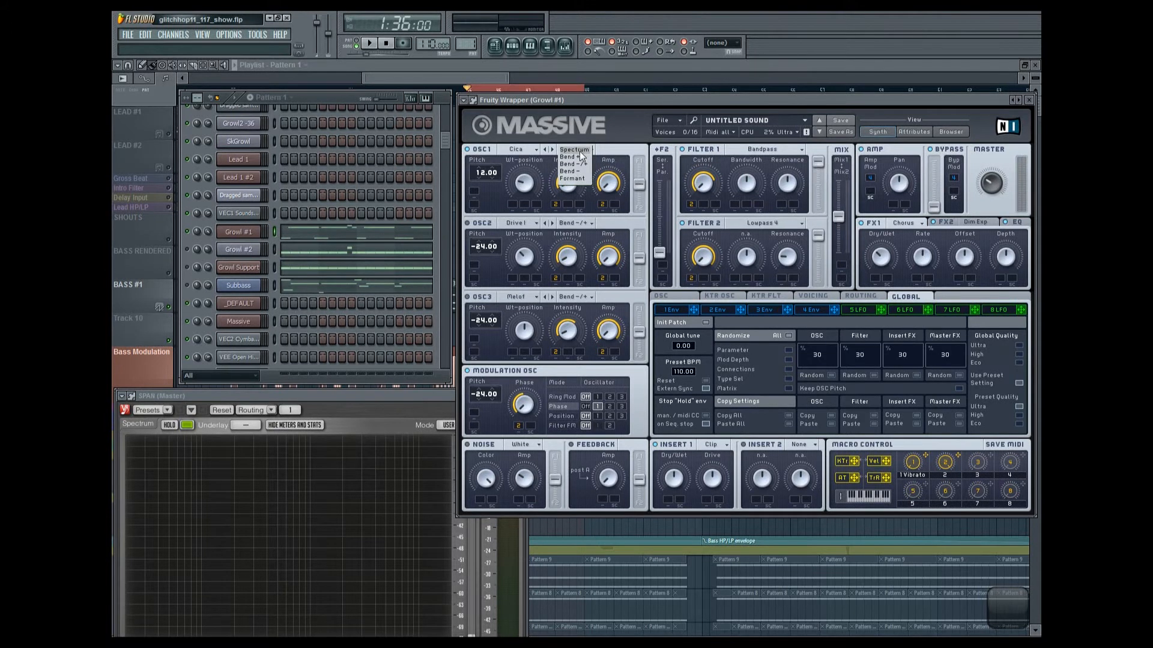
click(605, 150)
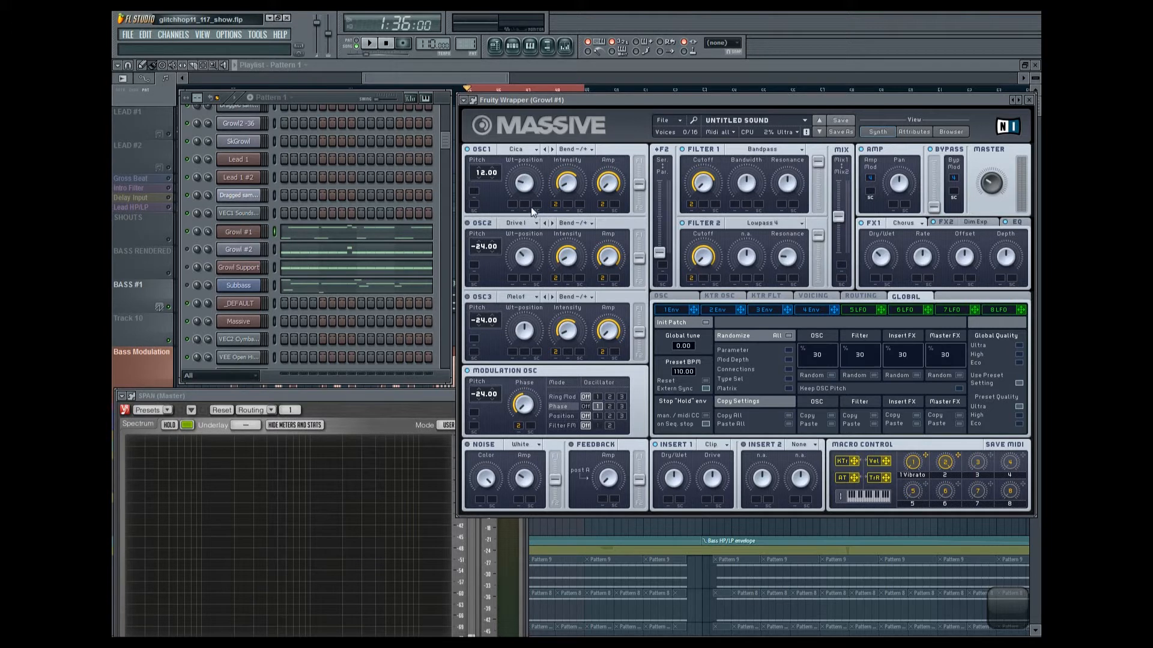
Examine the wavetable choices for OSC2 and audition the Growl #1 patch again
click(507, 222)
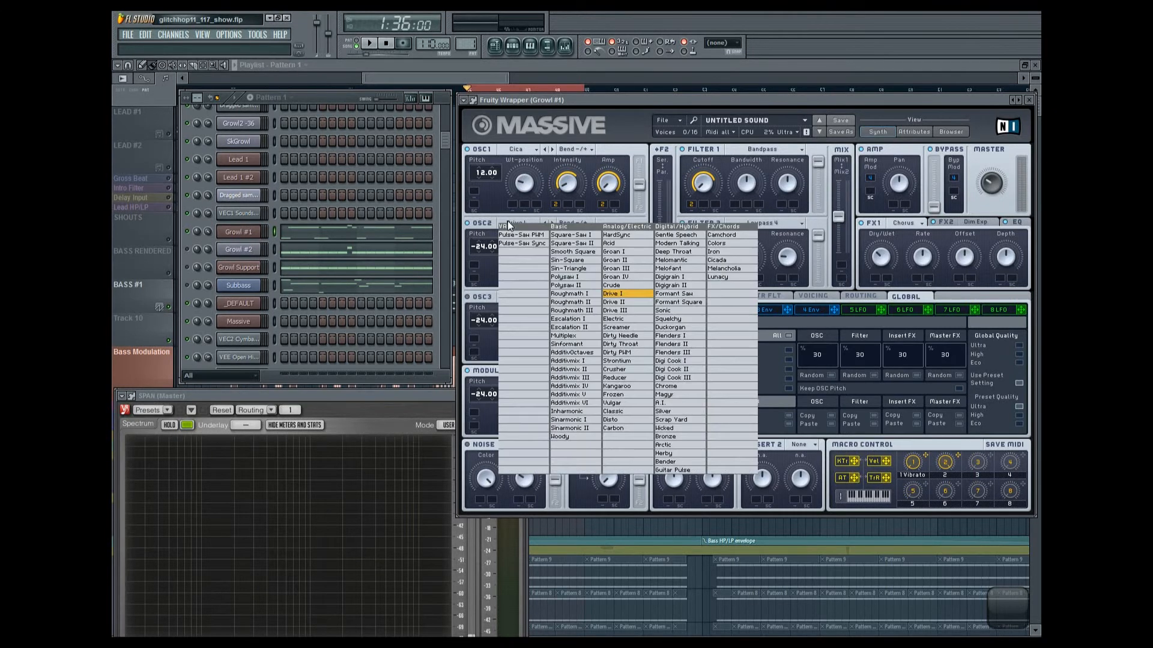
click(508, 220)
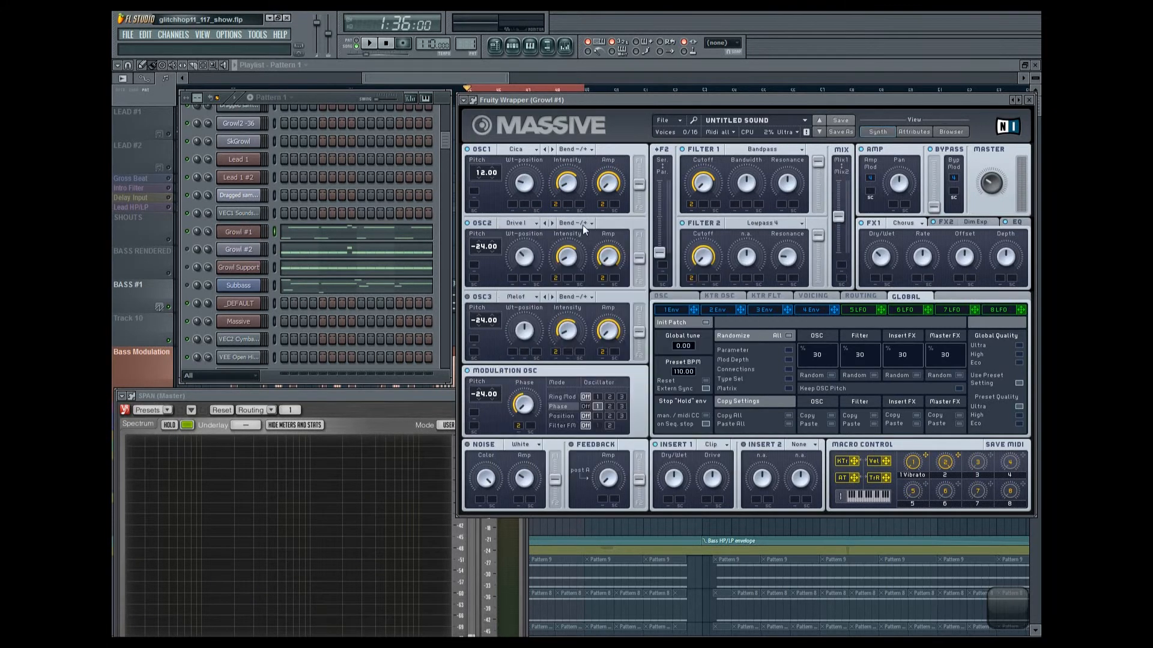
click(369, 45)
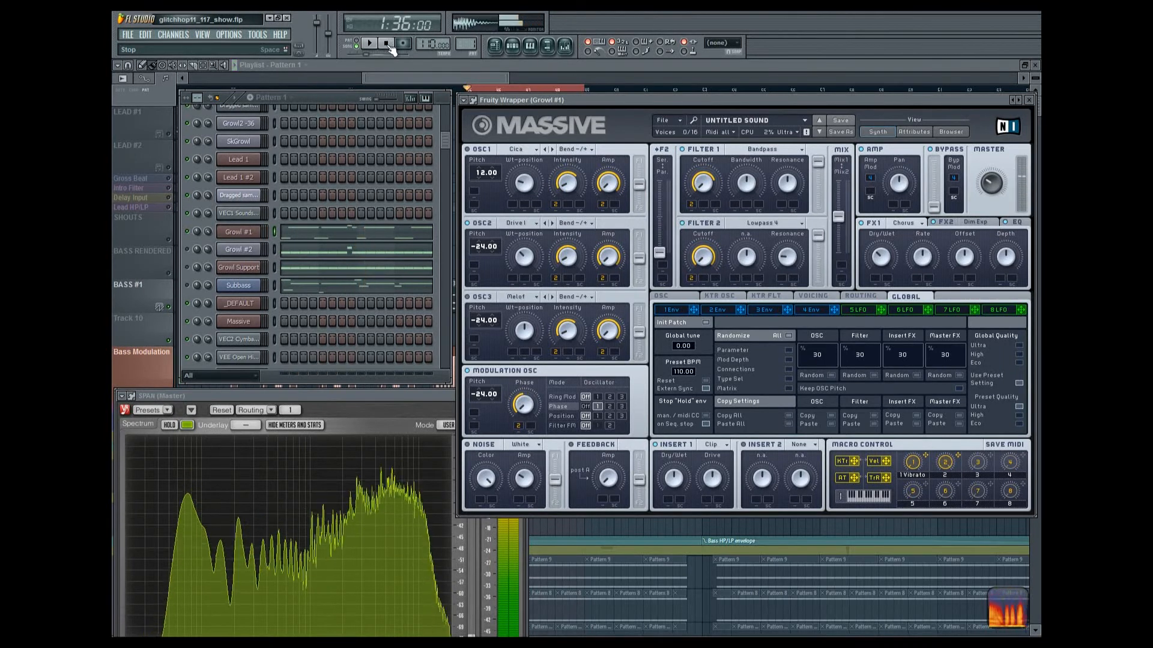
click(389, 47)
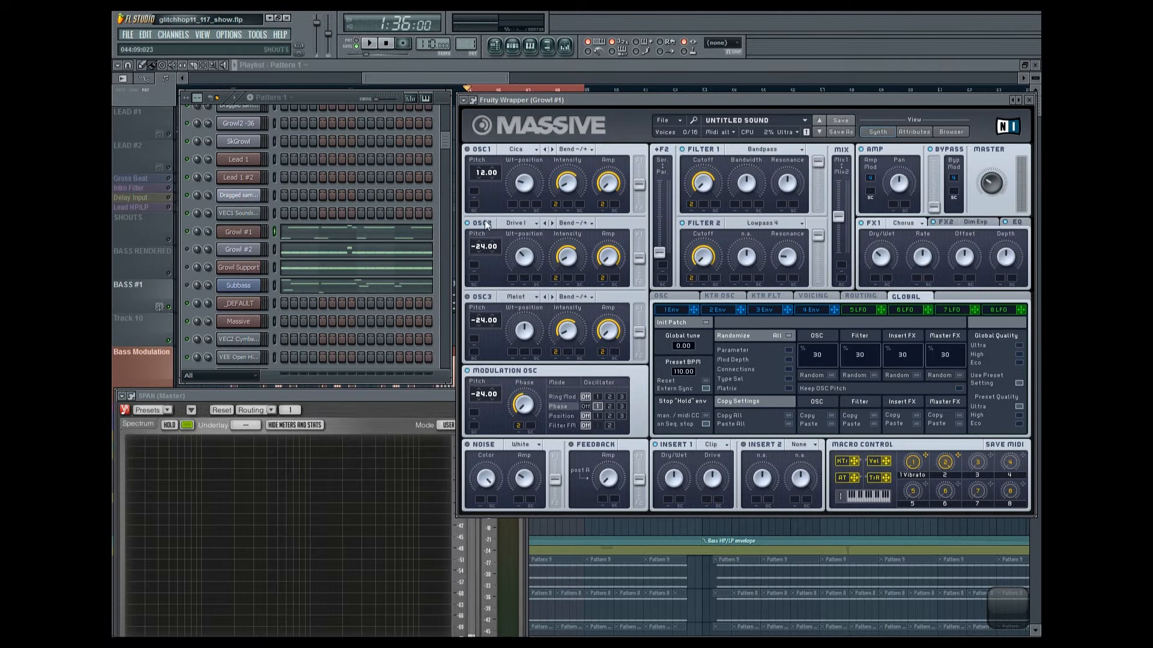
Examine the wavetable choices for OSC3 and play the Growl #1 patch over the Drop 1a section
click(522, 298)
click(490, 307)
click(379, 45)
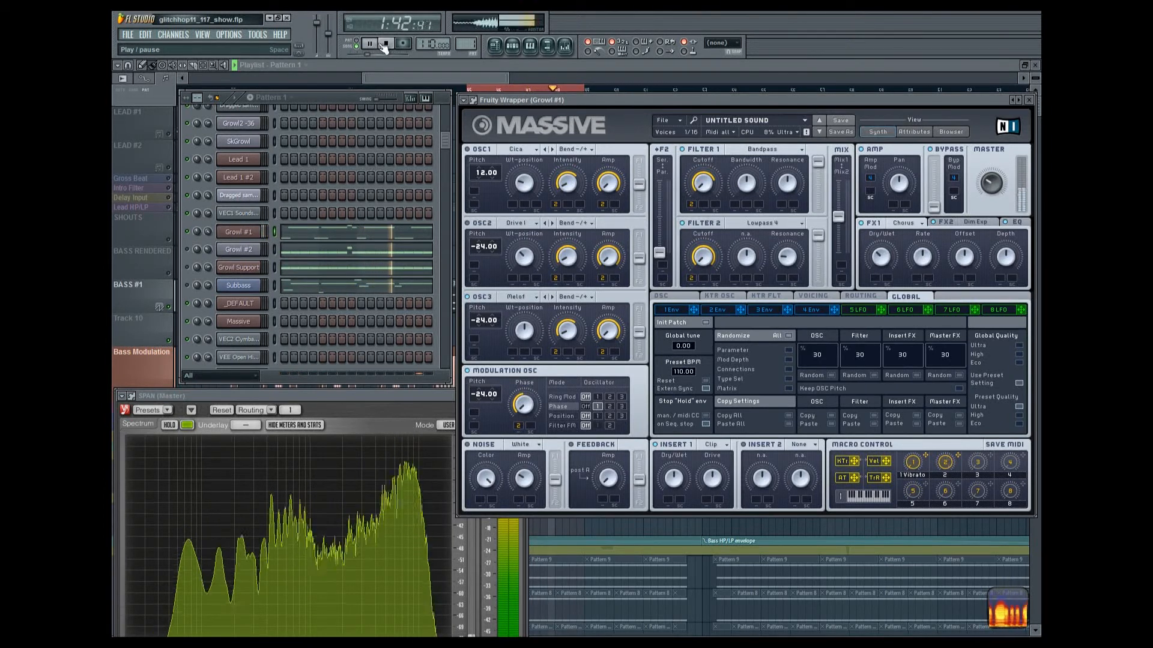
click(384, 44)
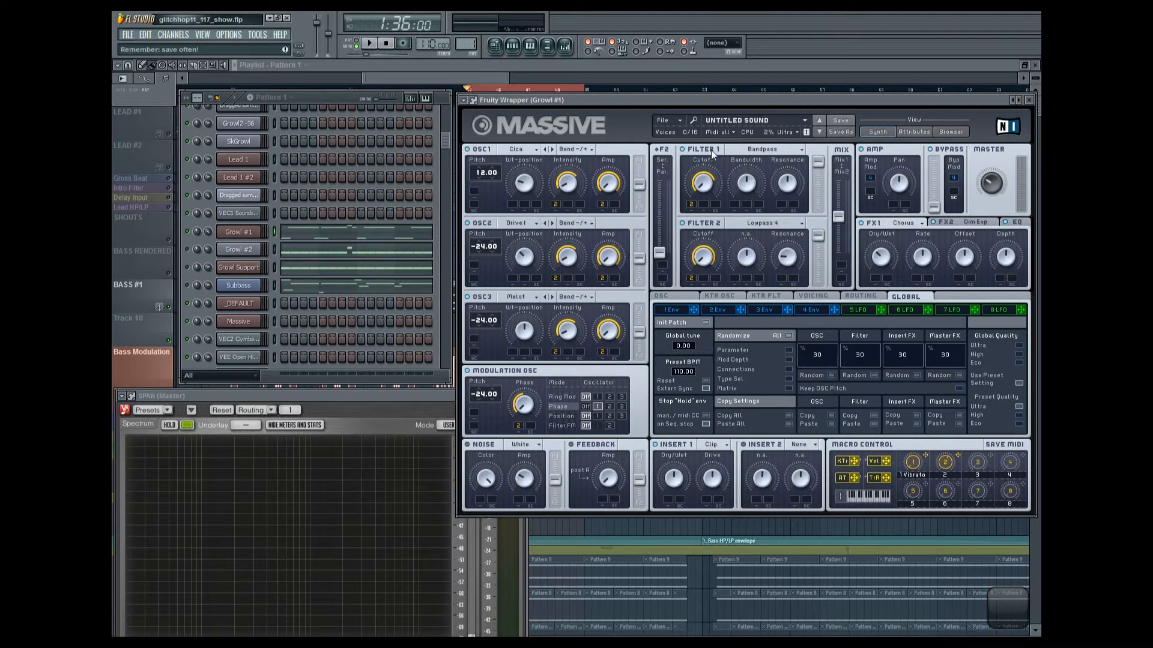
Inspect the filter types available for Filter 1 and Filter 2 in Massive
click(746, 150)
click(773, 189)
click(769, 224)
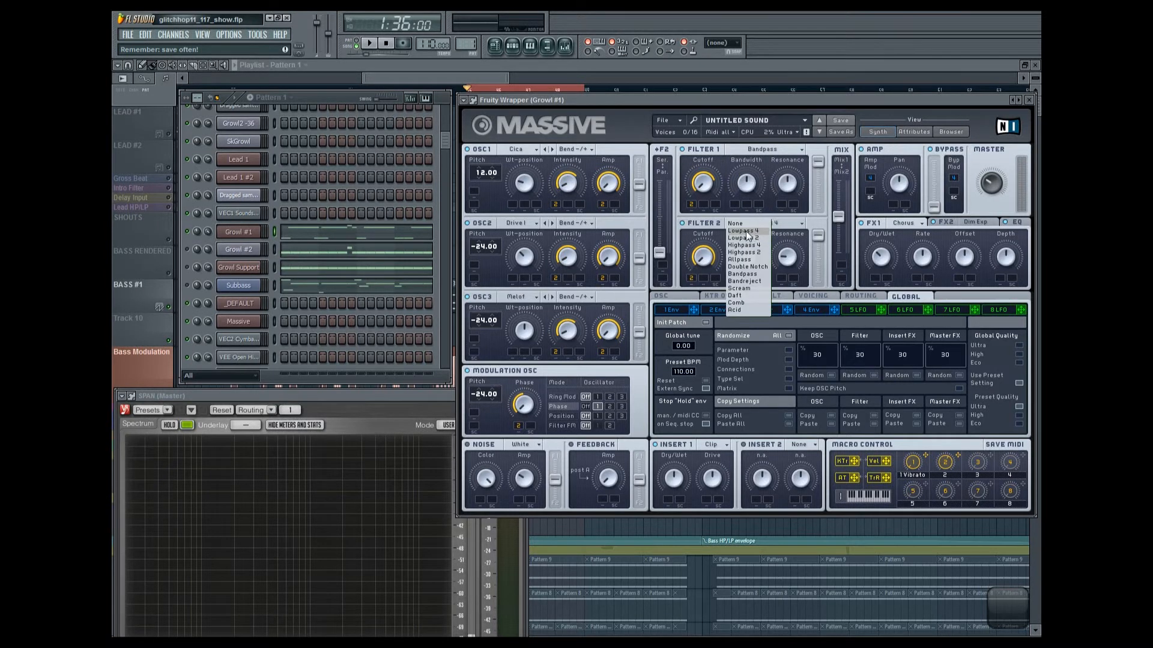
click(676, 238)
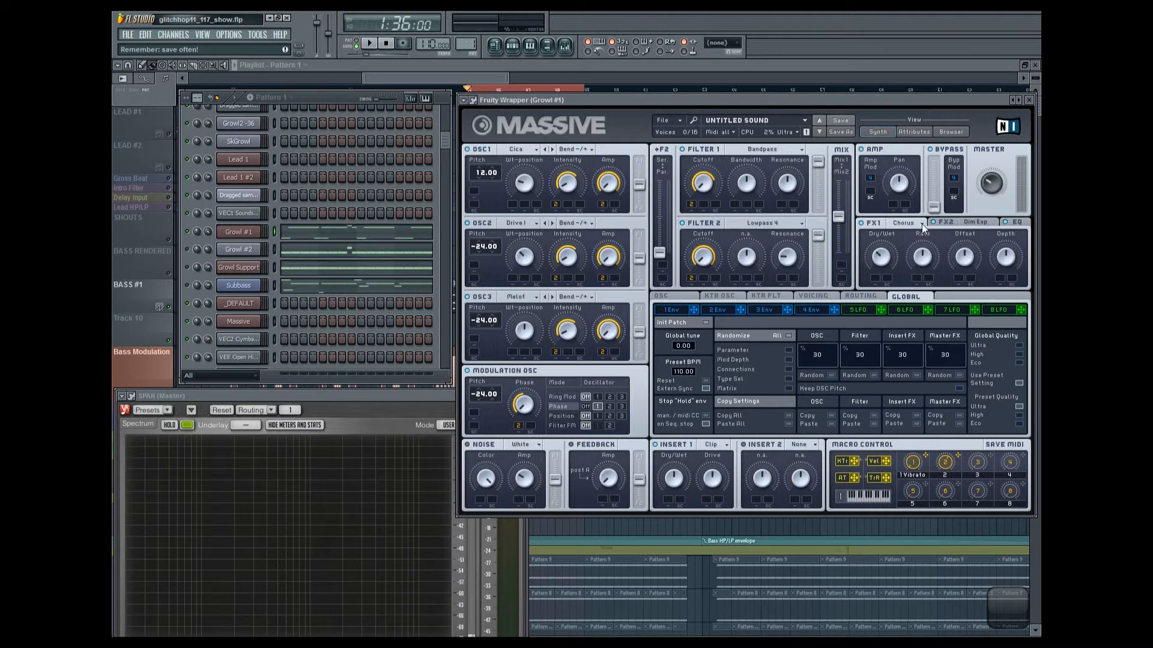
Show the FX2 settings and the EQ settings of the Growl #1 patch
click(945, 222)
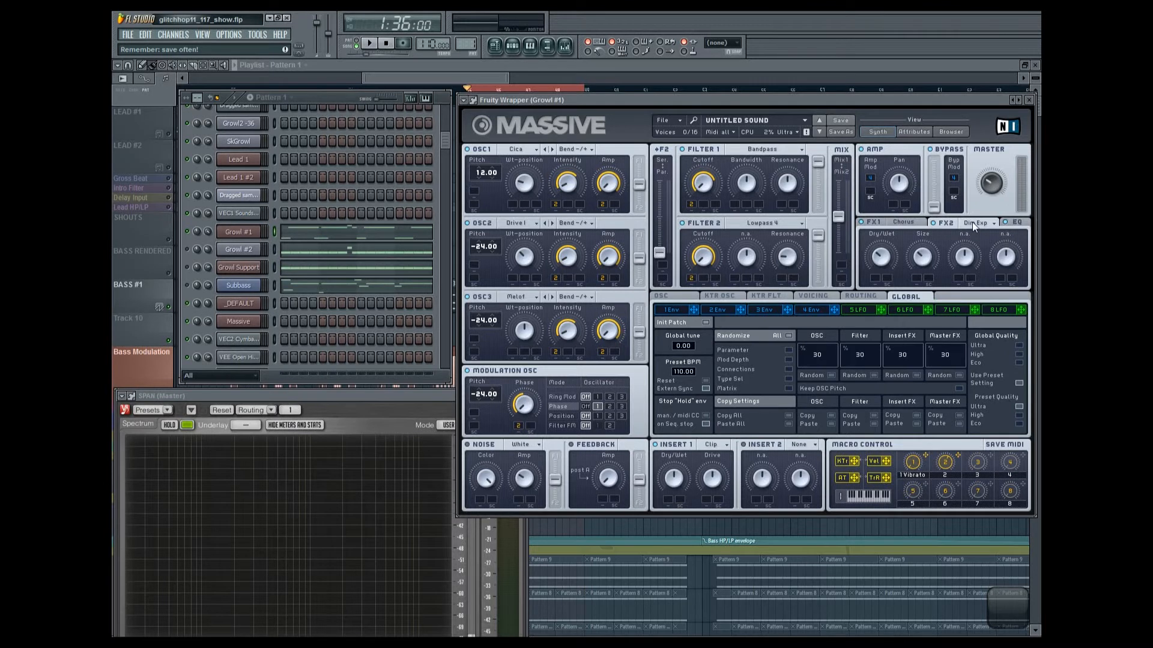
click(1017, 223)
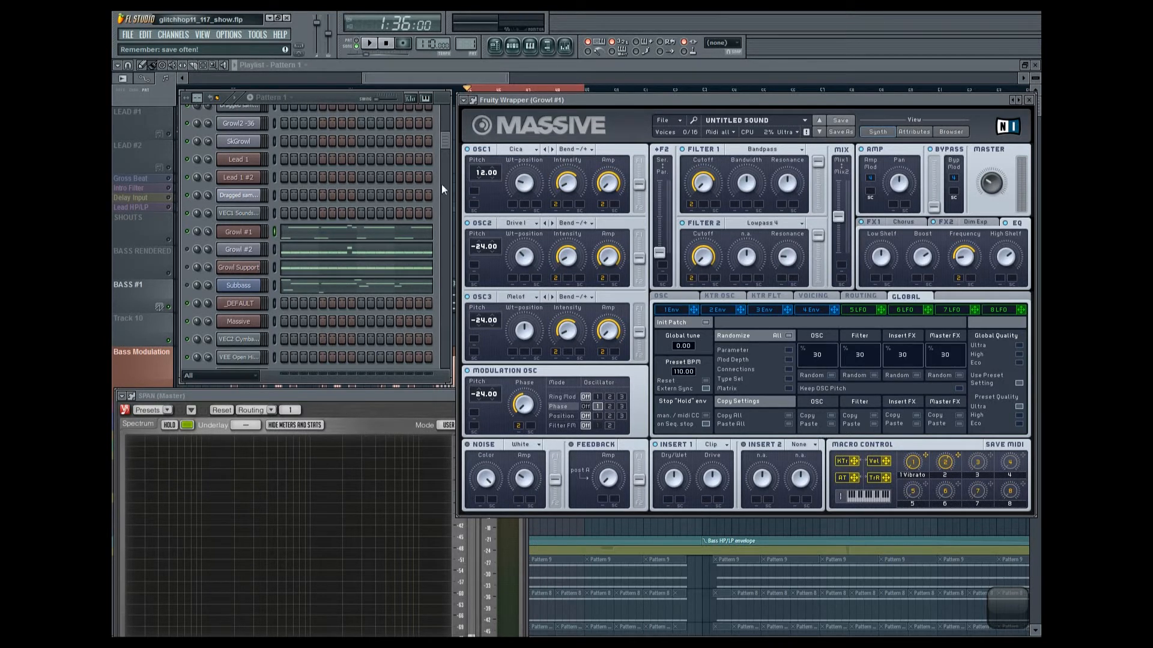
Hide the step sequencer, bring the playlist forward and examine the Bass Mod #1 envelope under Drop 1a
click(513, 54)
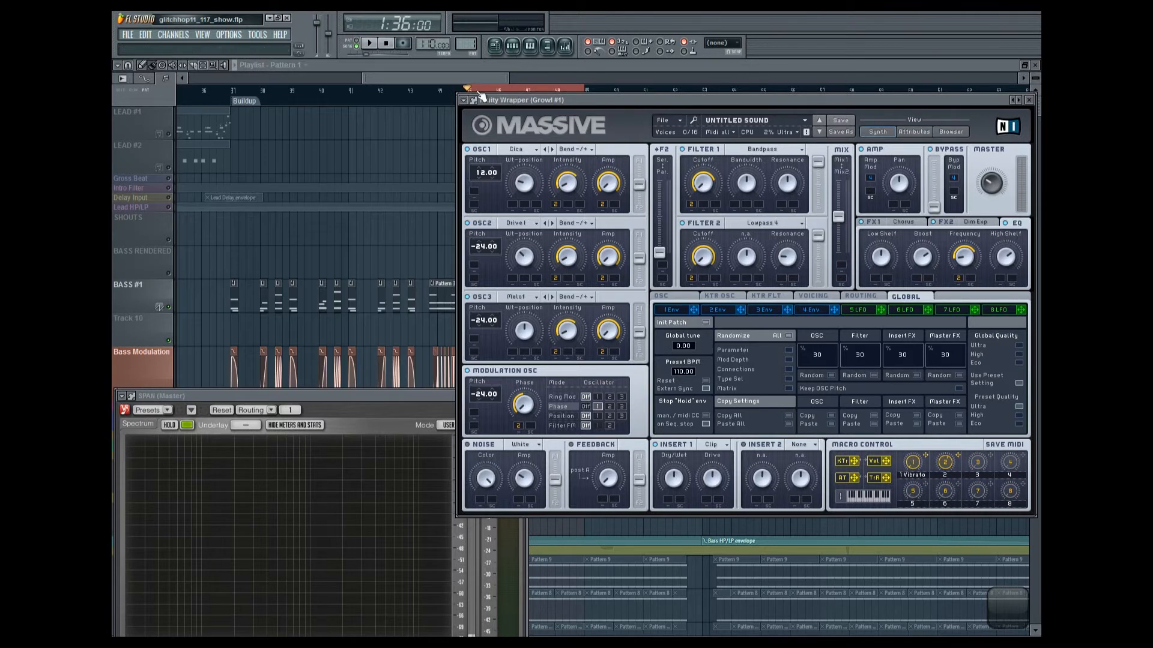
click(399, 140)
drag(399, 140, 322, 115)
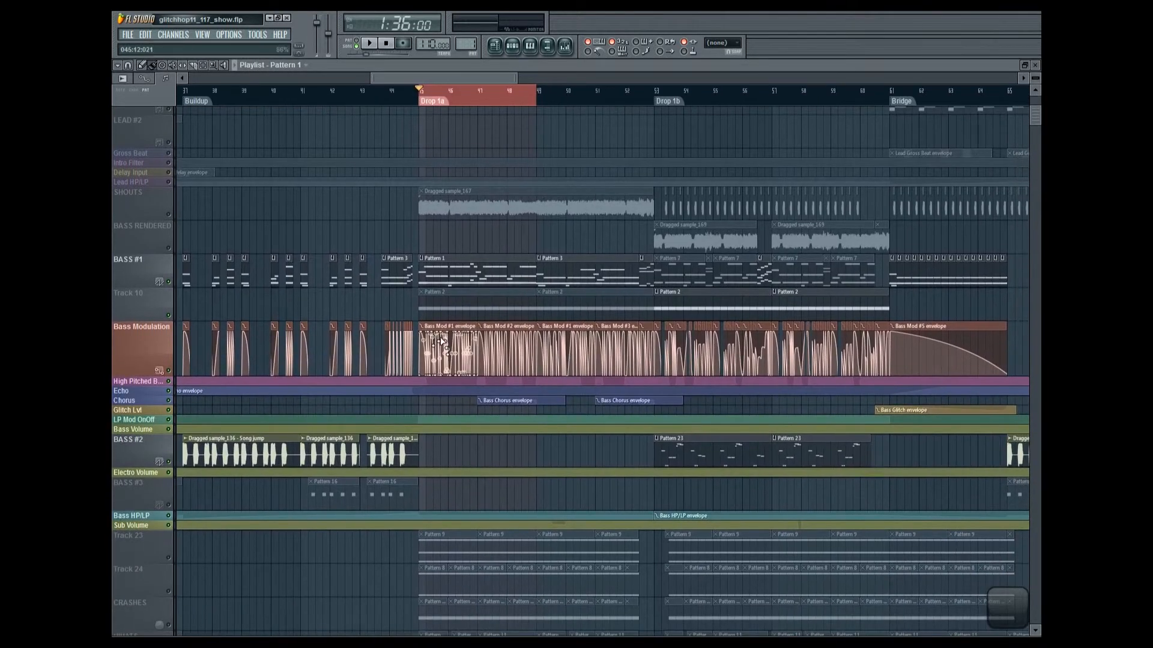
scroll(470, 345, up, 4)
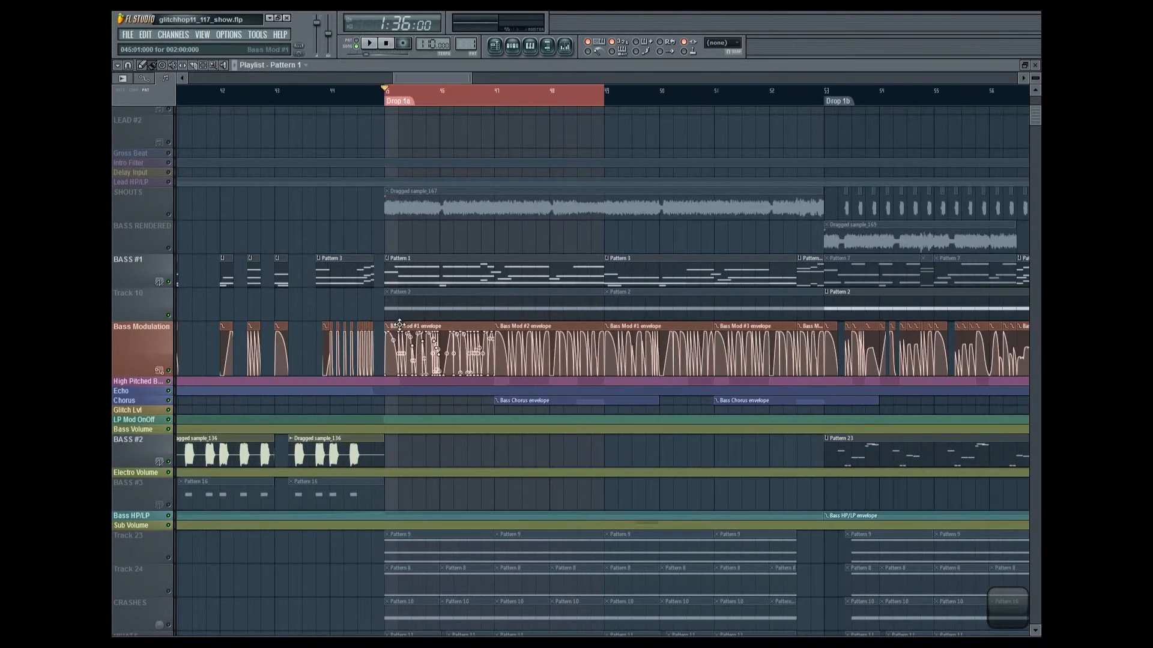
Reopen the Growl #1 synth beside the Bass Modulation track, hide the step sequencer and play the Drop 1a section
click(522, 50)
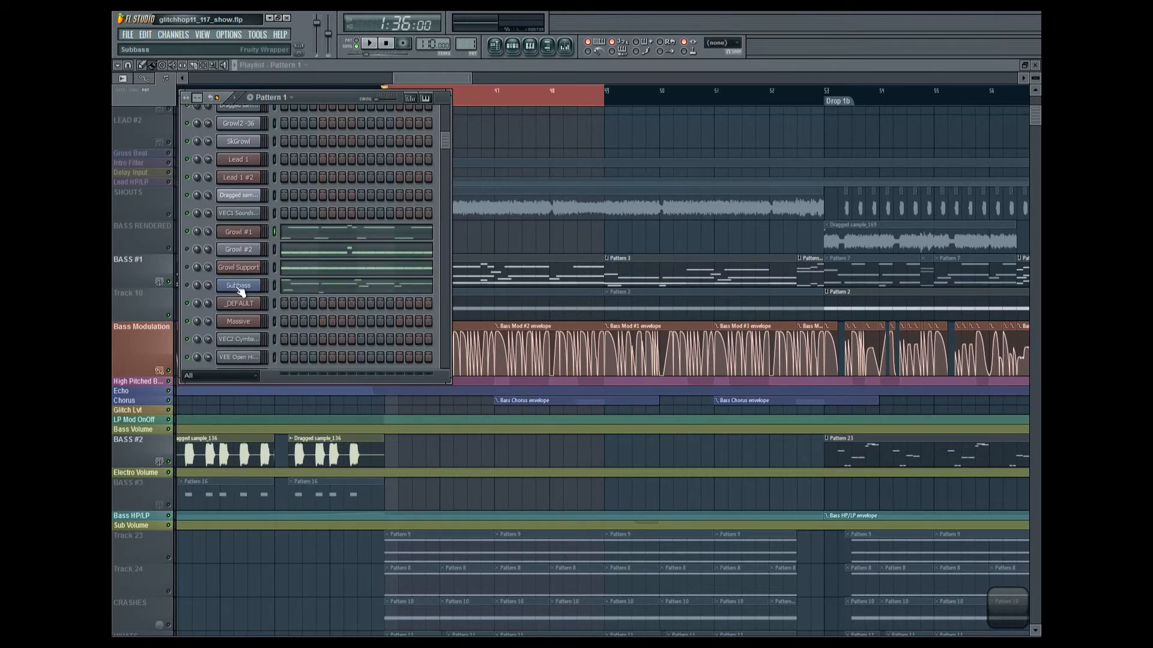
click(240, 233)
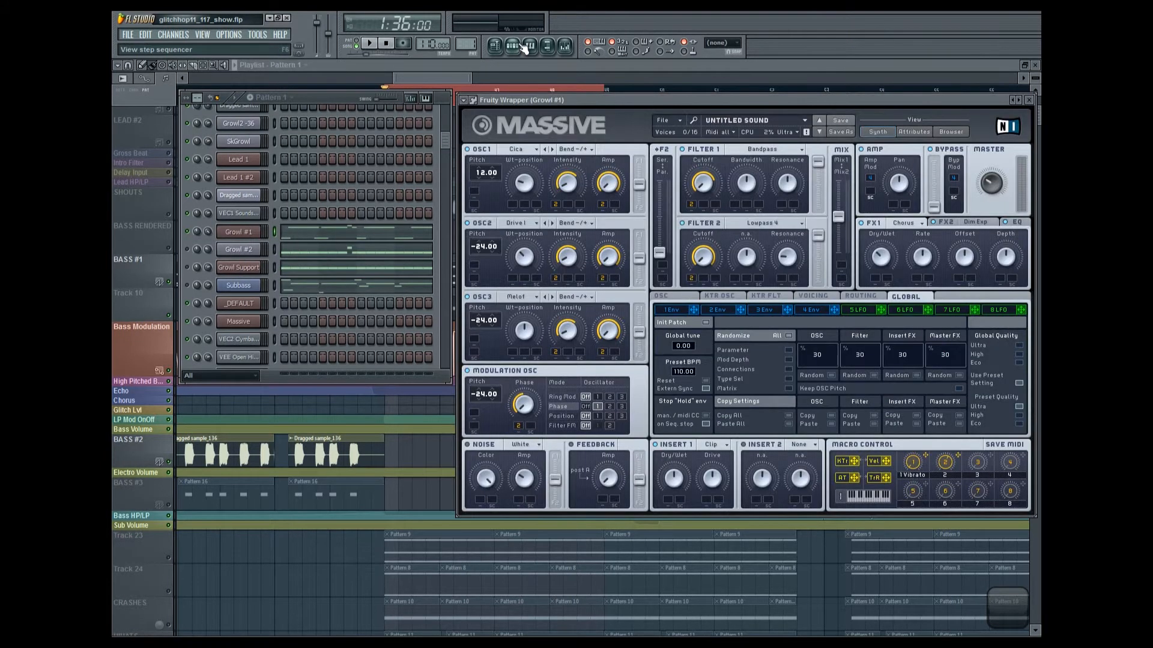
click(525, 49)
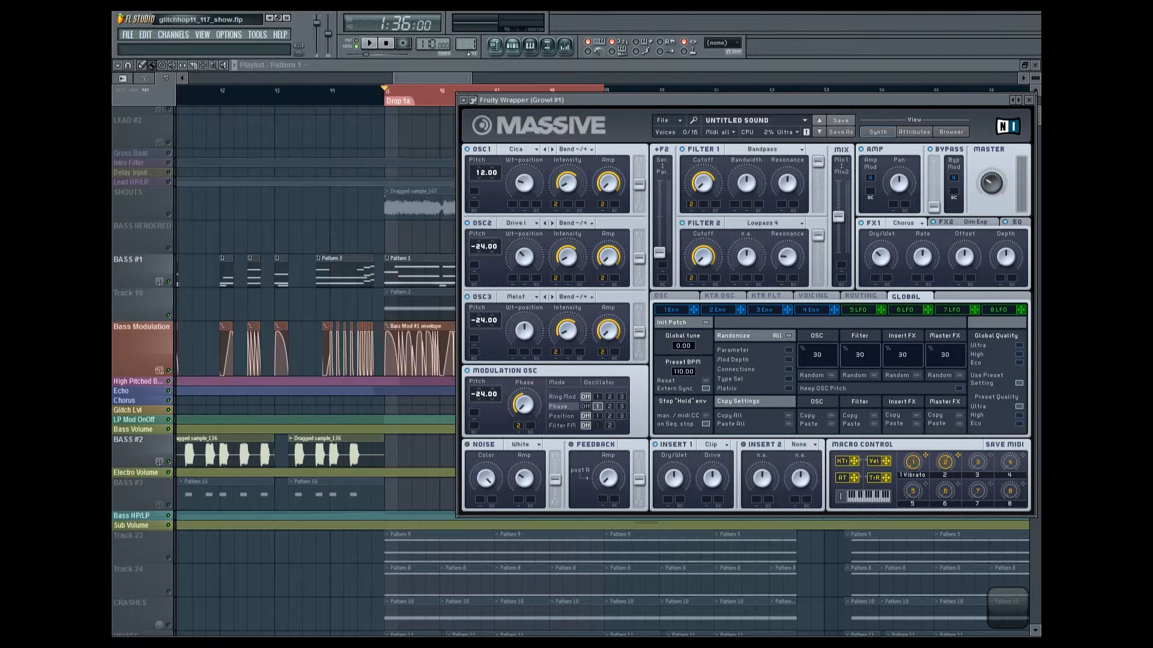
click(371, 44)
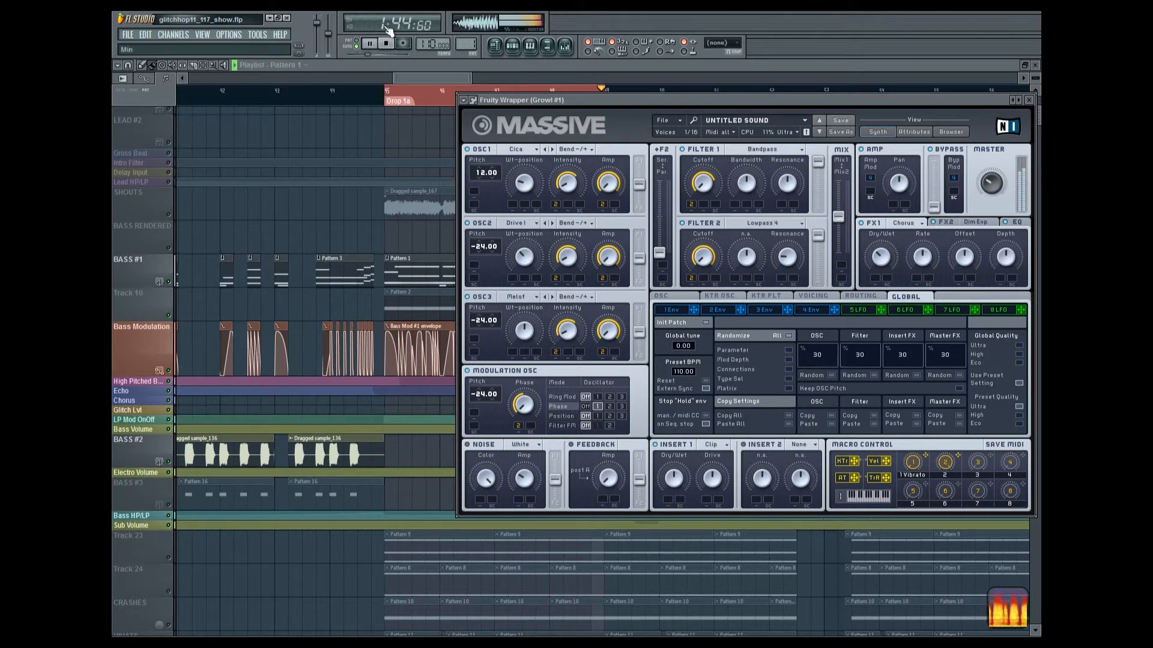
key(space)
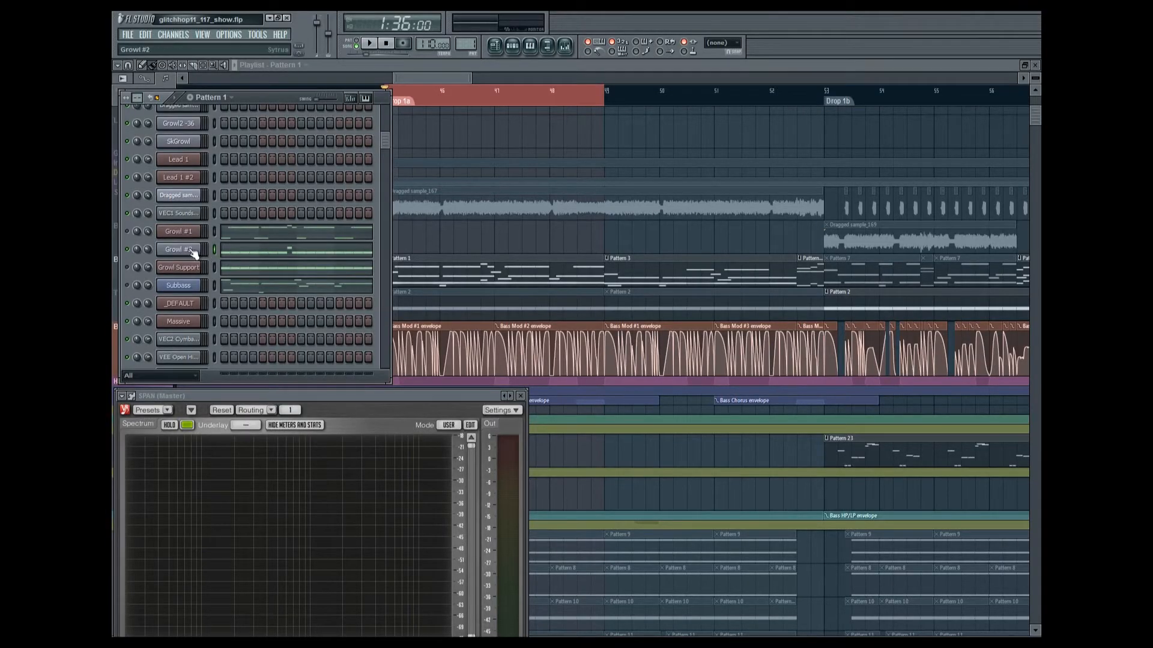
Open the Growl #2 synth and play the Drop 1a section twice to observe its modulation
click(194, 250)
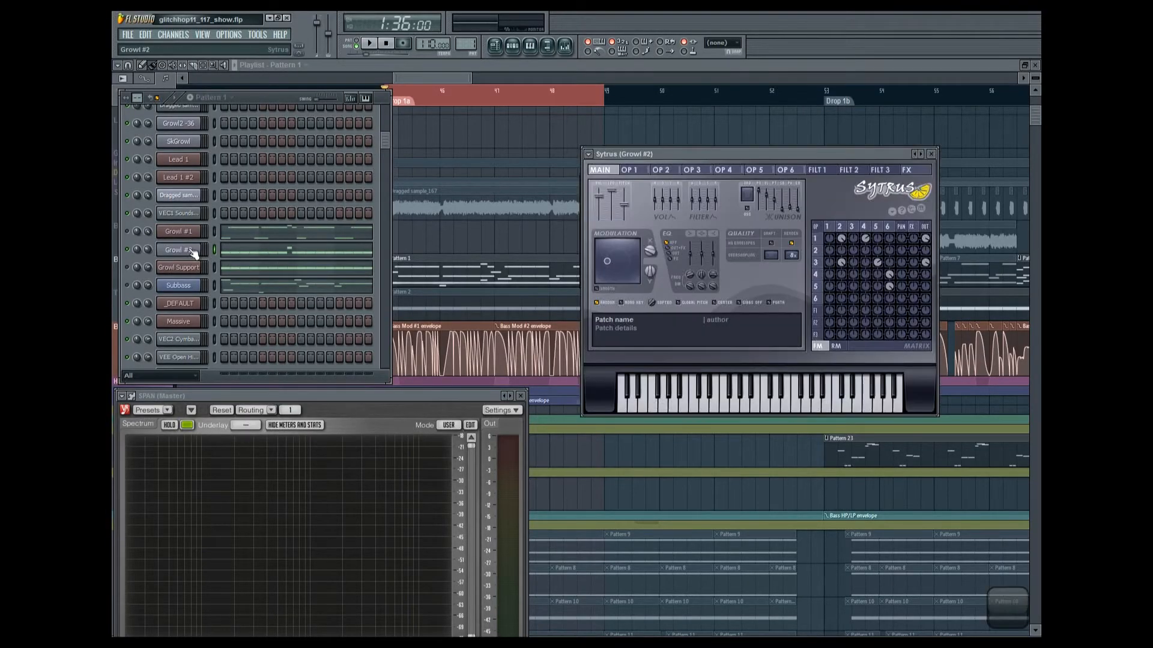
click(377, 48)
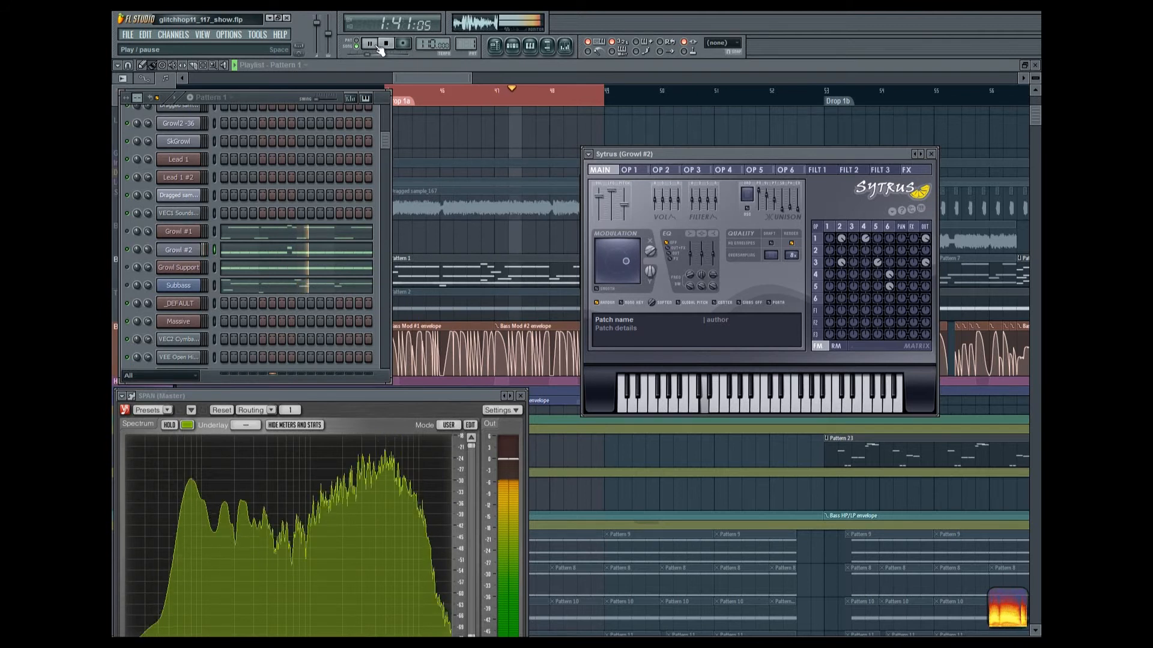
click(386, 45)
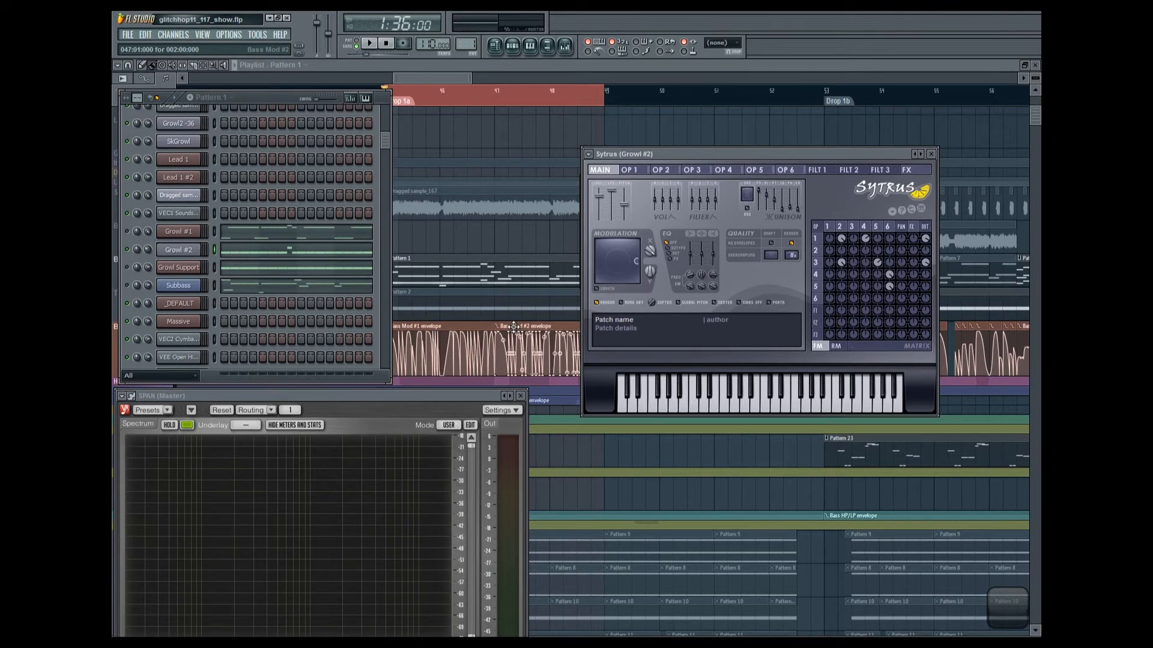
click(373, 44)
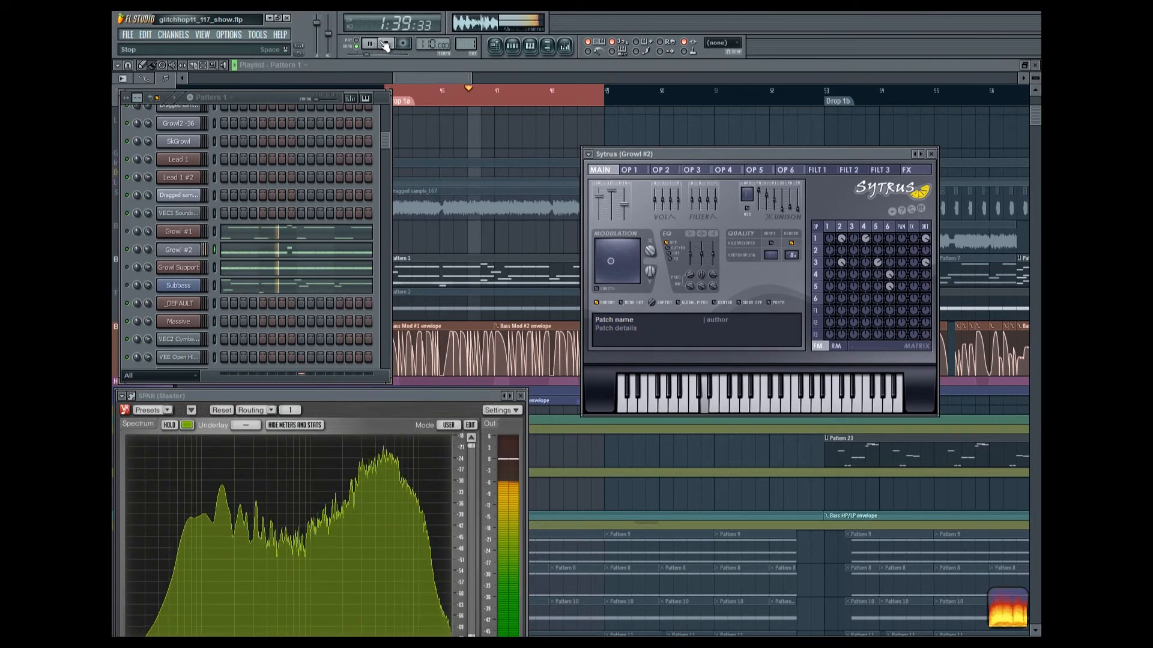
click(387, 46)
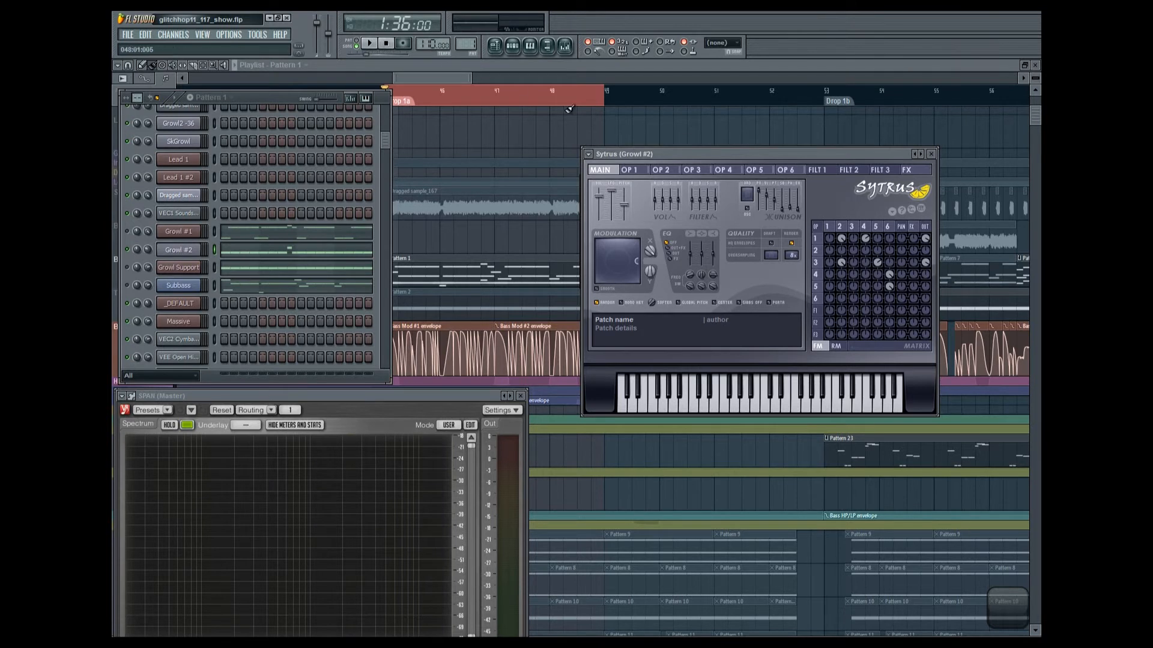
Examine the oscillator settings of operators 1 through 6 in the Growl #2 patch
click(636, 171)
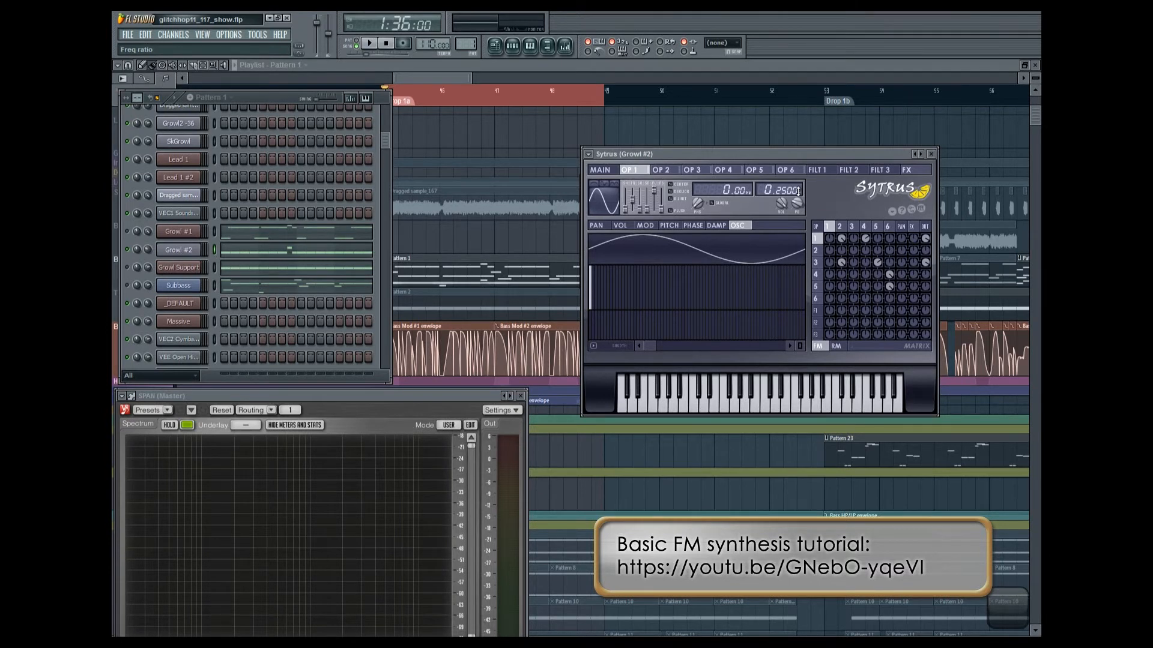
click(663, 171)
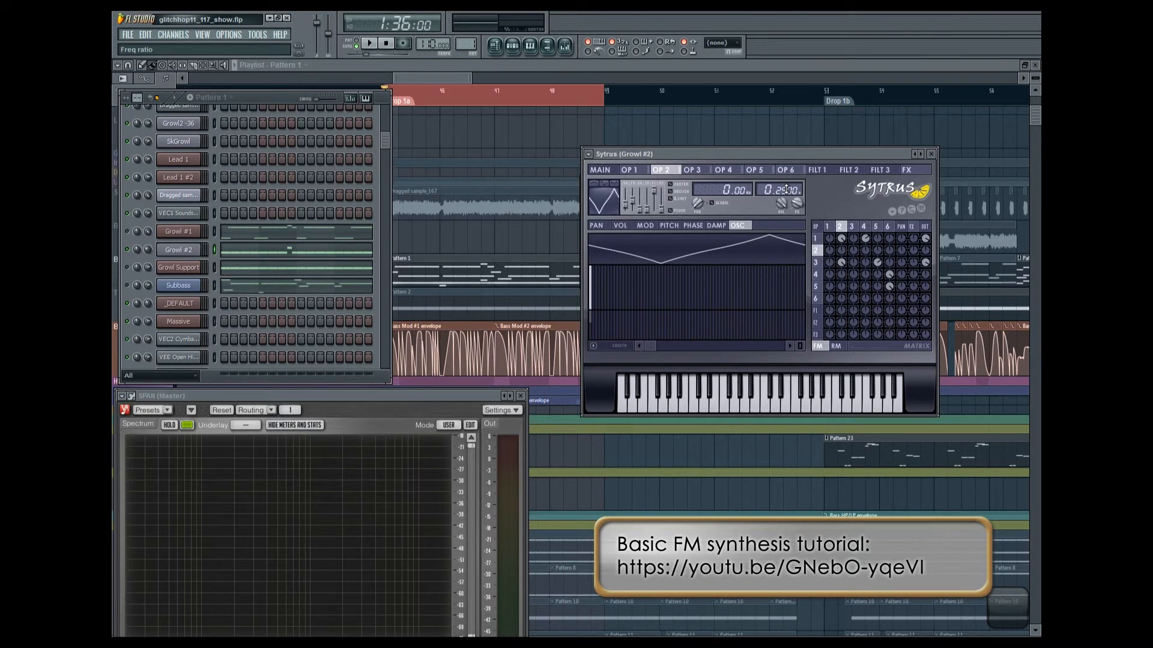
click(706, 172)
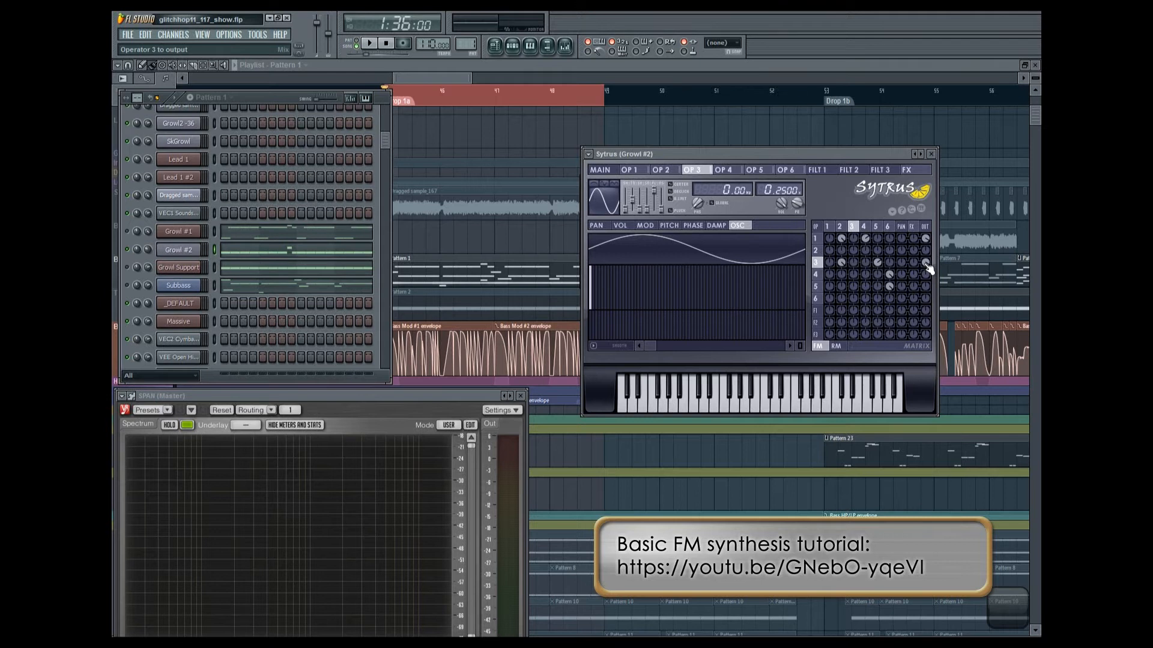
click(739, 172)
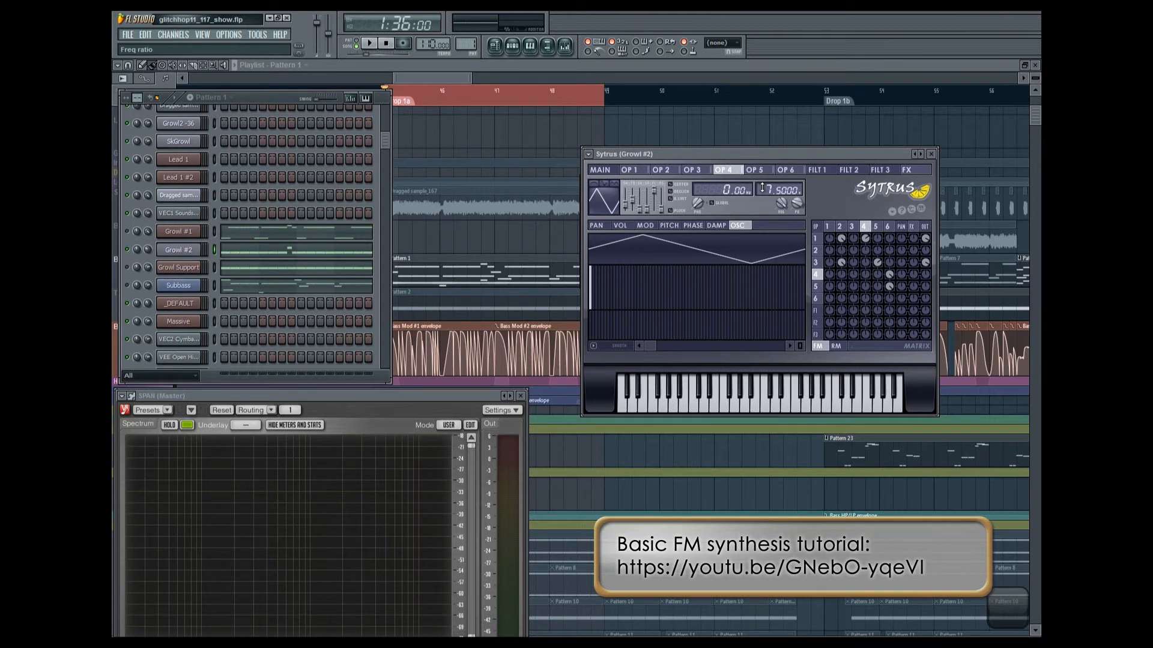
click(758, 172)
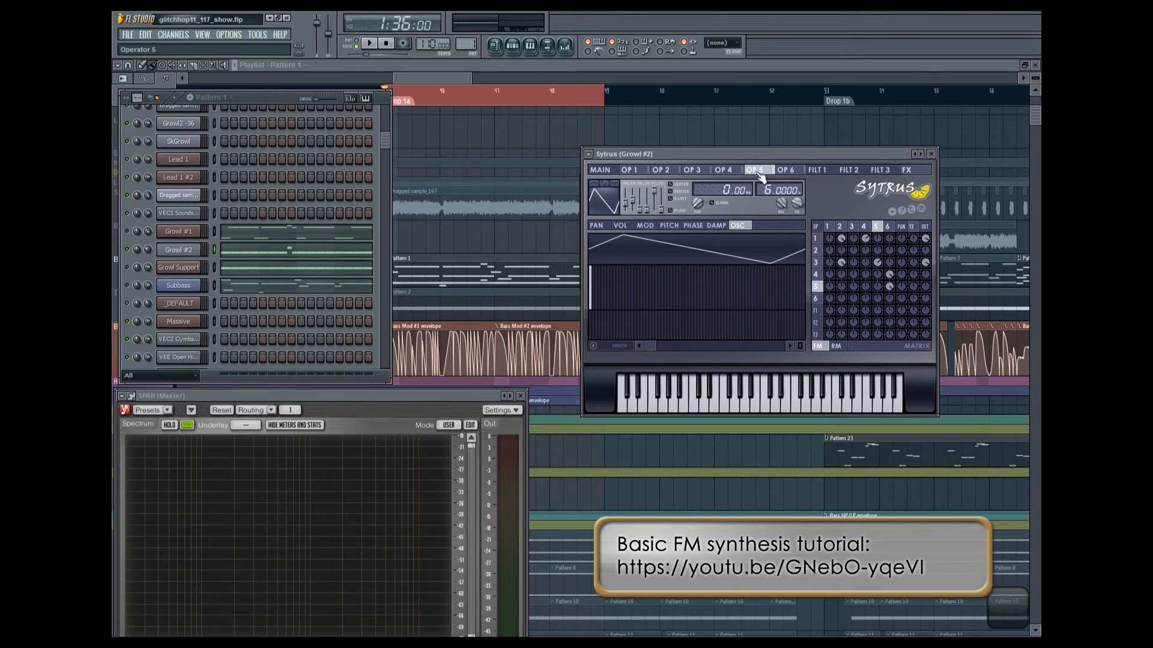
click(787, 172)
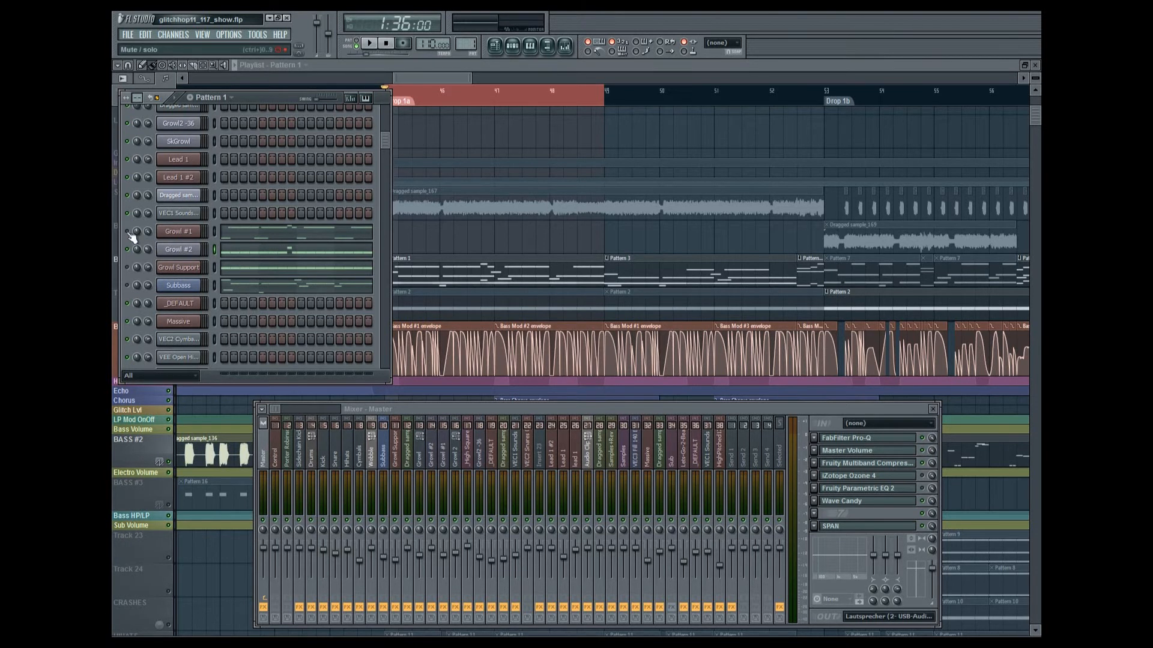
Play Drop 1a with the mixer shown and trace the routing through the Growl #1, Growl, Dragged sample_165 and Wobble tracks
click(371, 44)
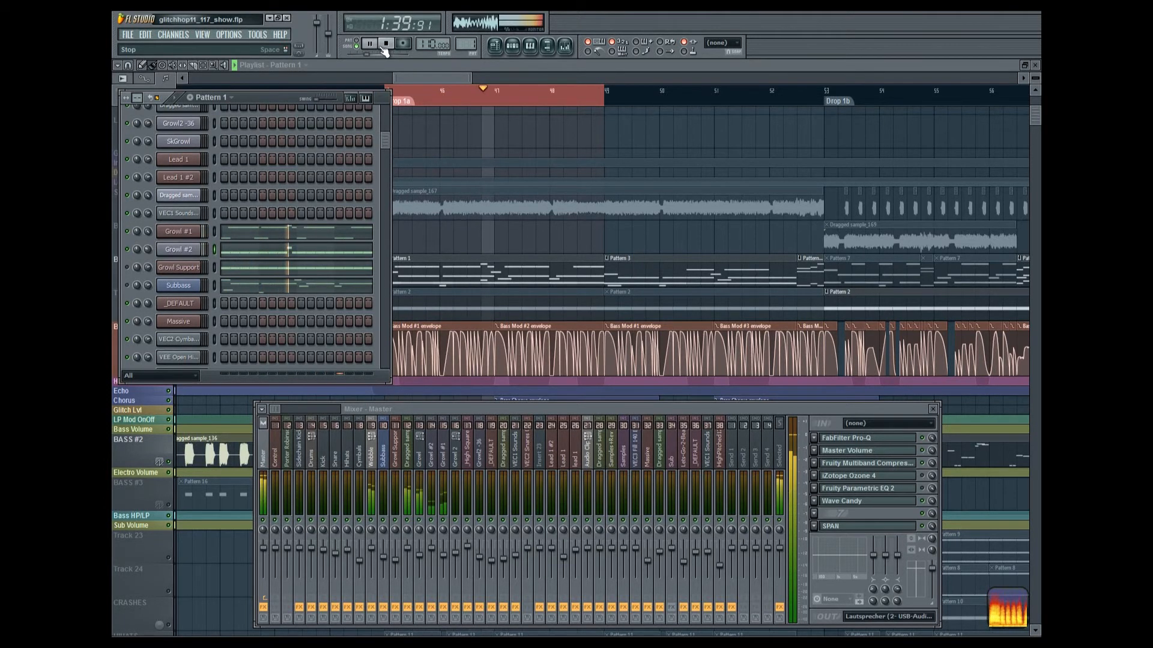
click(384, 48)
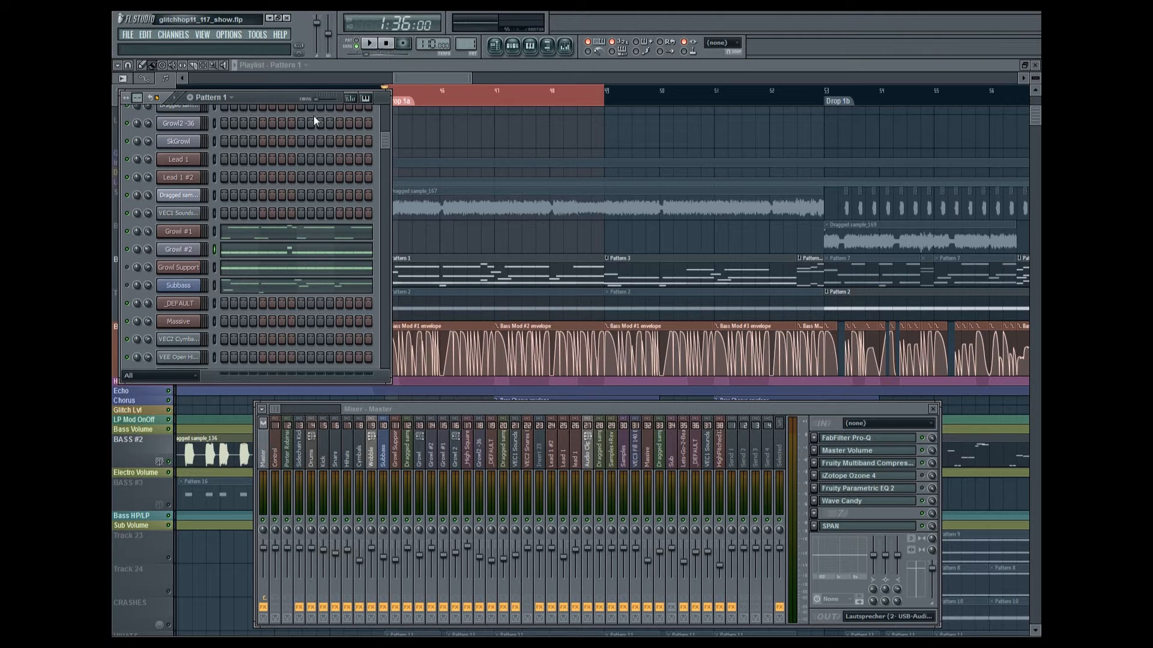
click(446, 464)
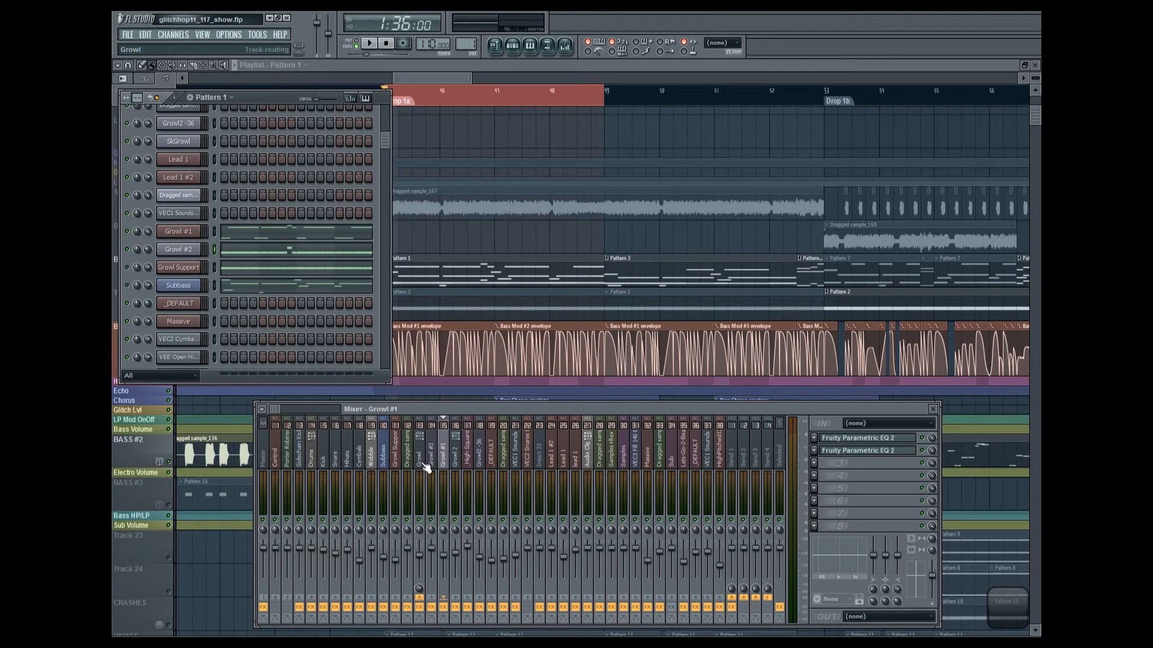
click(427, 468)
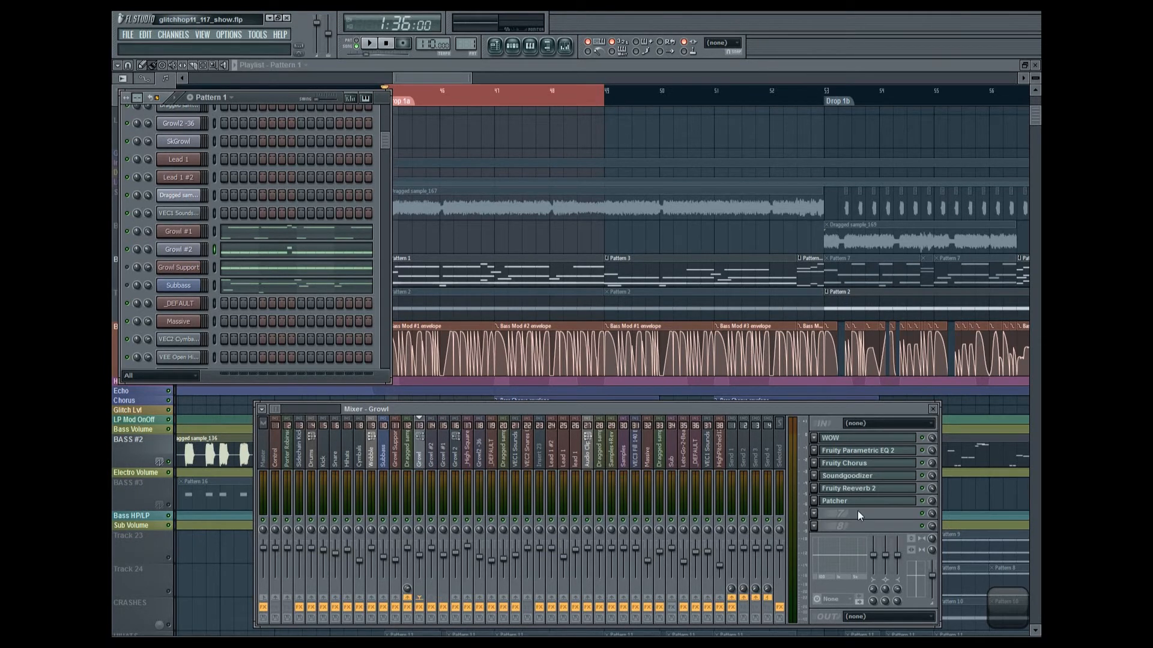
click(408, 459)
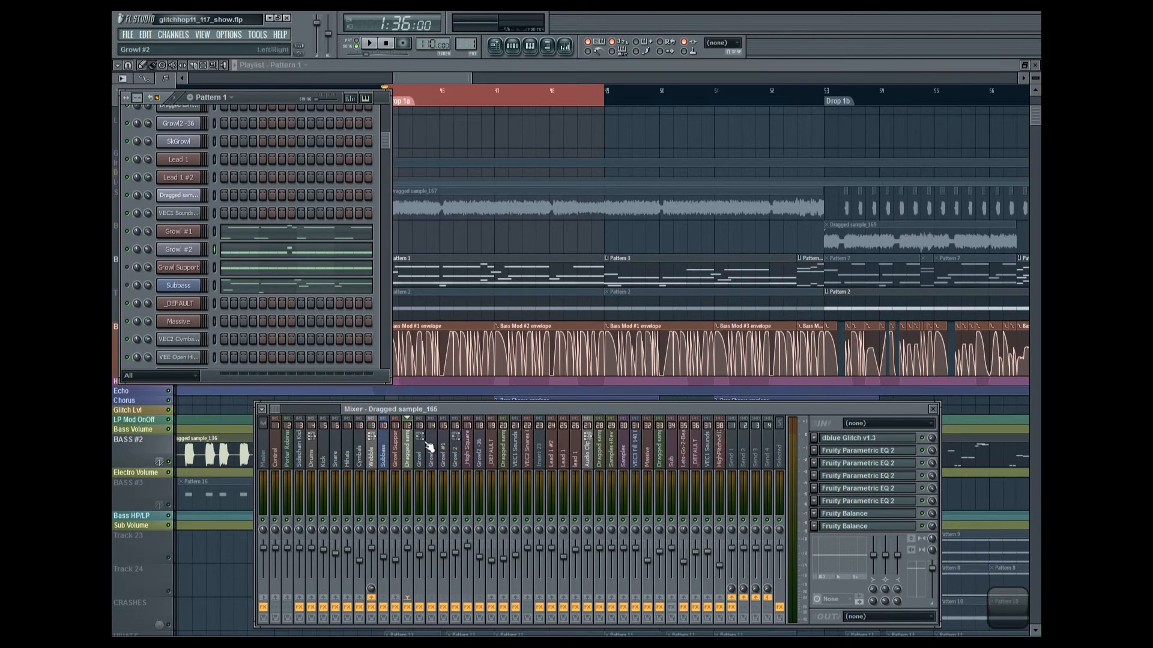
click(376, 456)
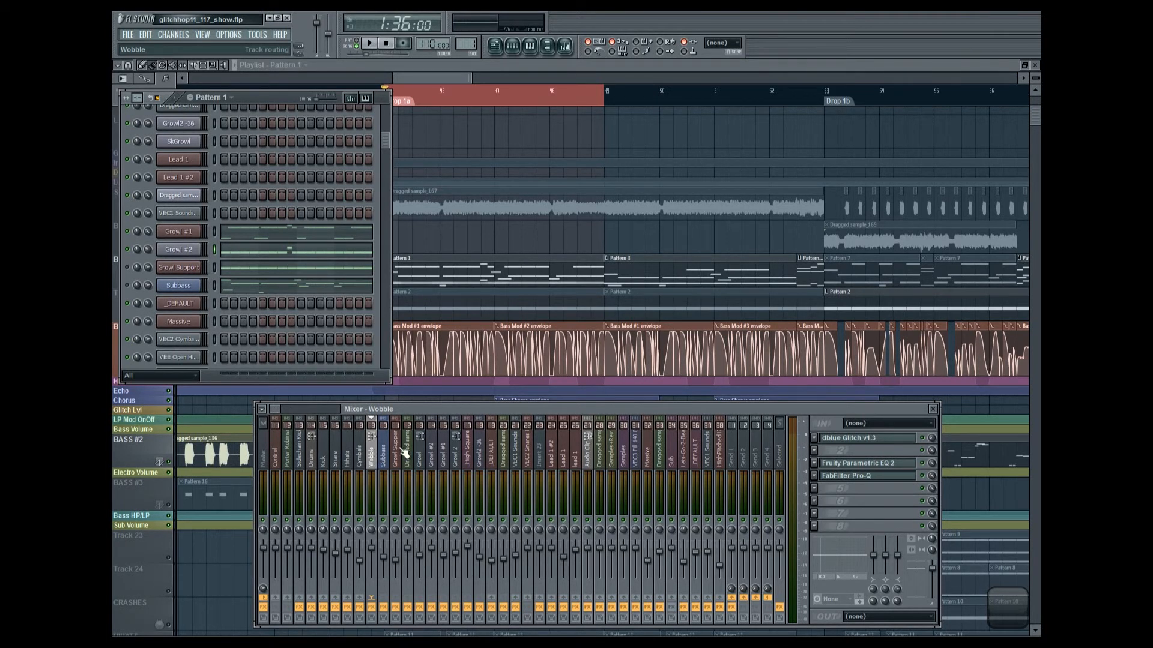
Inspect both Fruity Parametric EQ 2 effects on the Growl #1 mixer track during playback, and close their windows
click(444, 451)
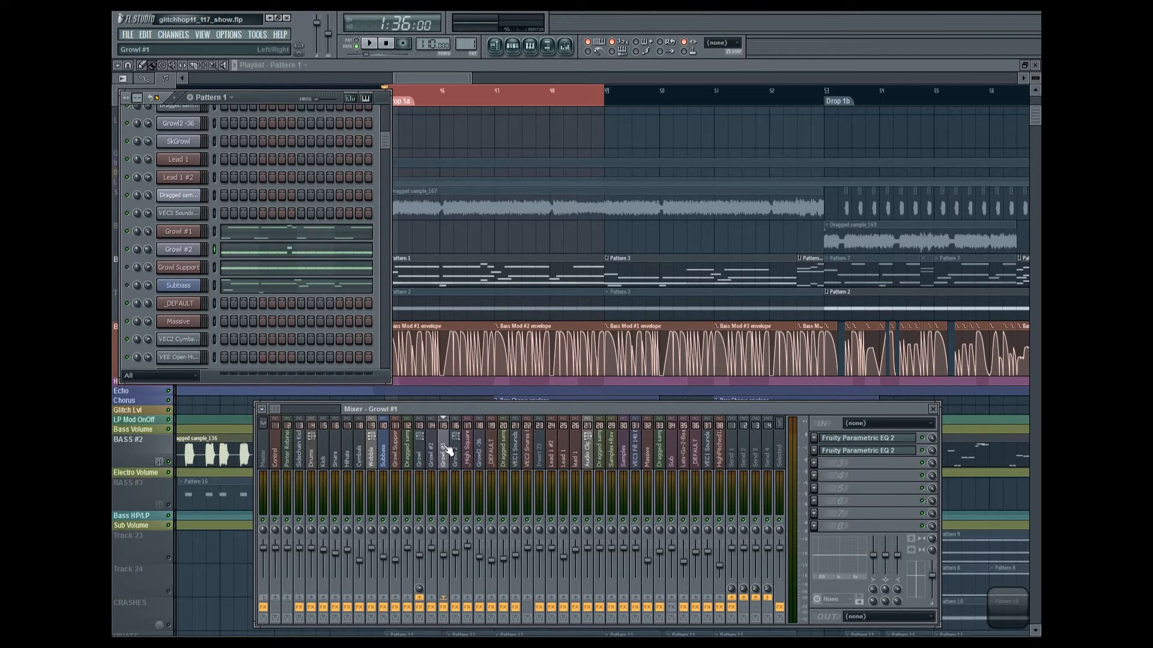
click(870, 440)
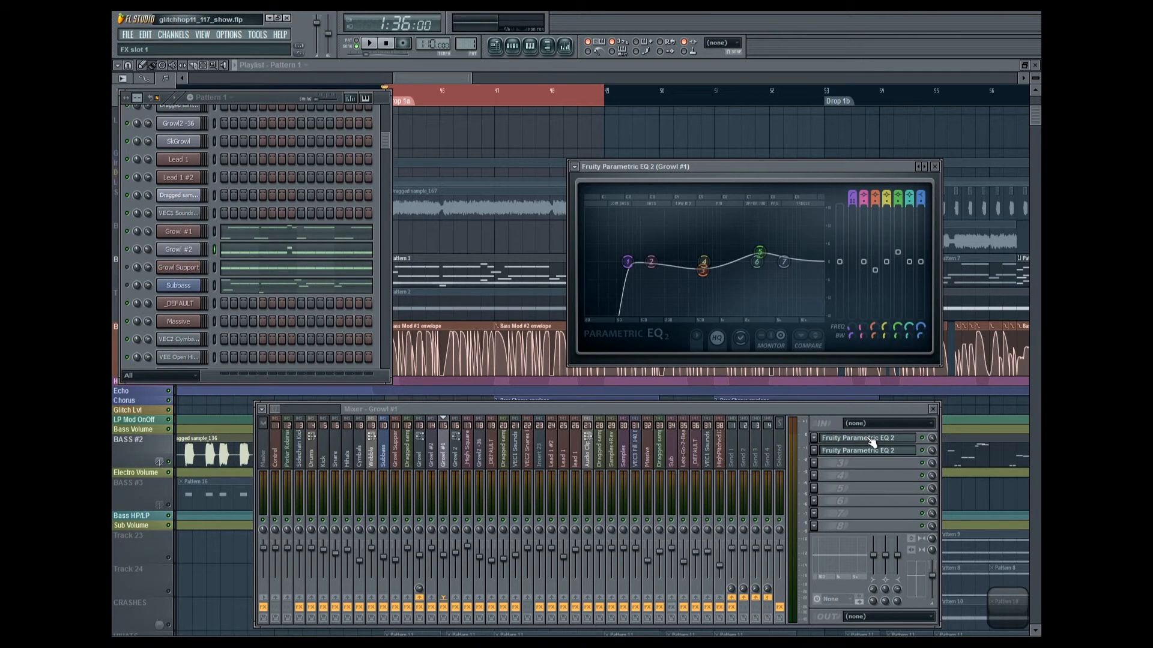
click(866, 453)
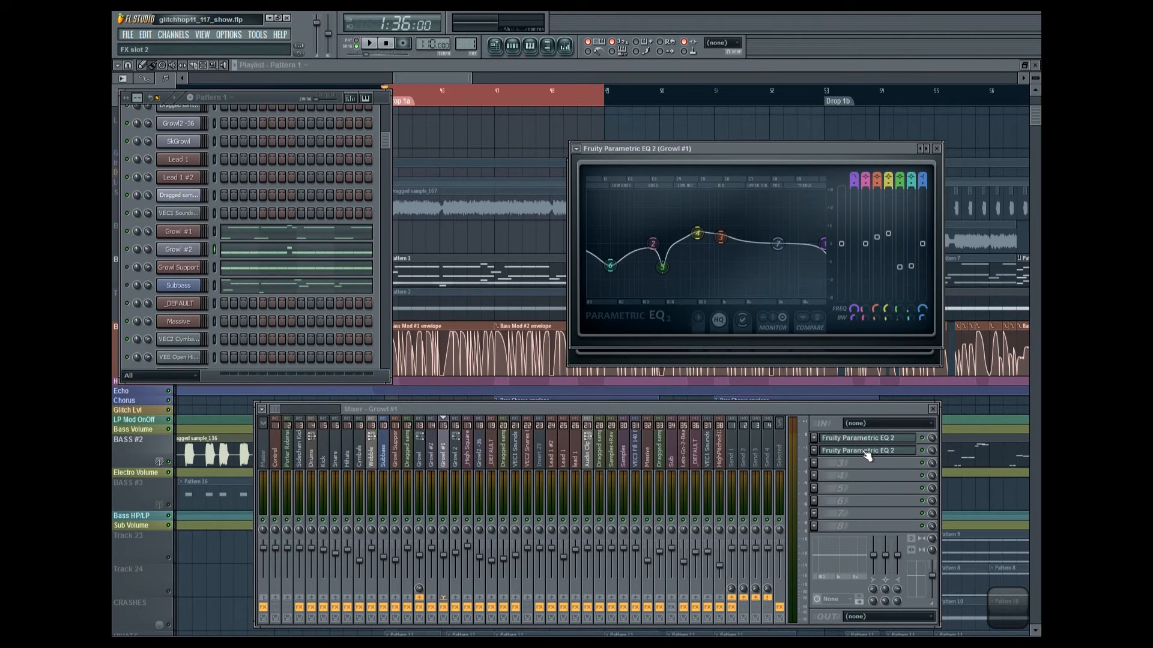
click(369, 46)
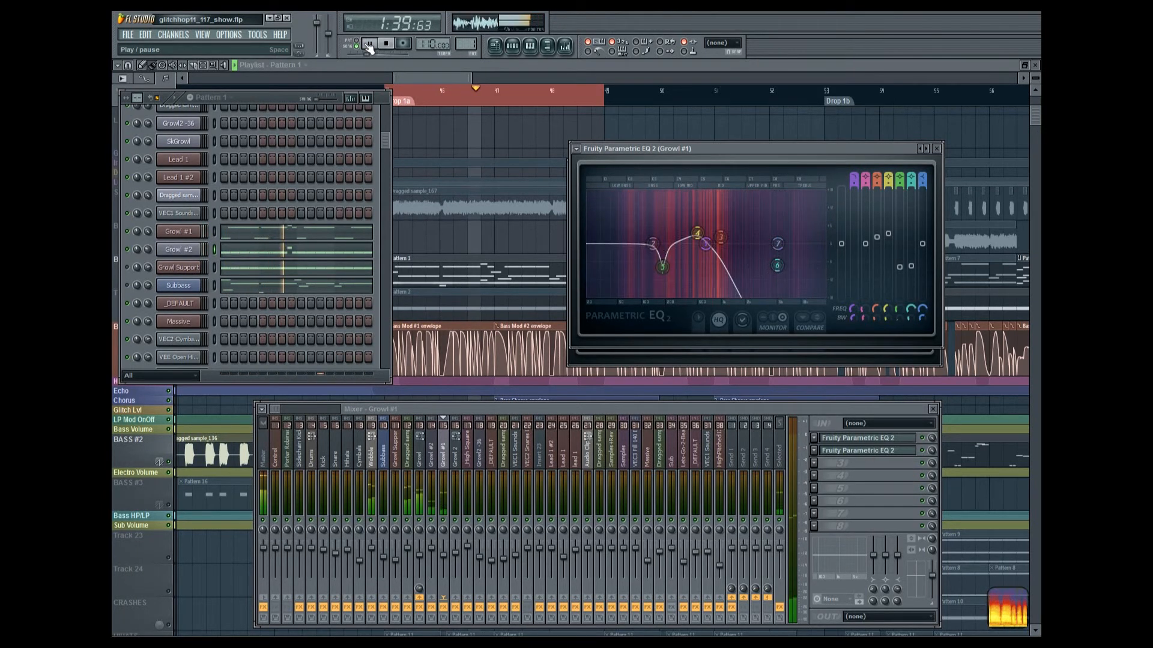
click(386, 45)
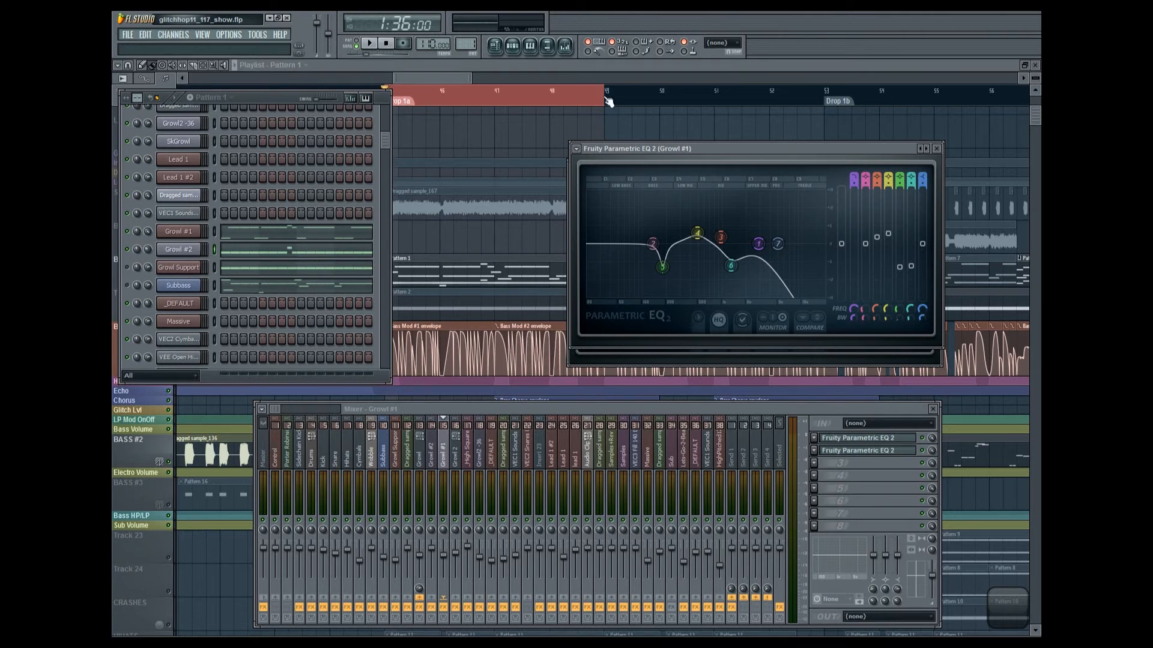
click(936, 148)
click(935, 167)
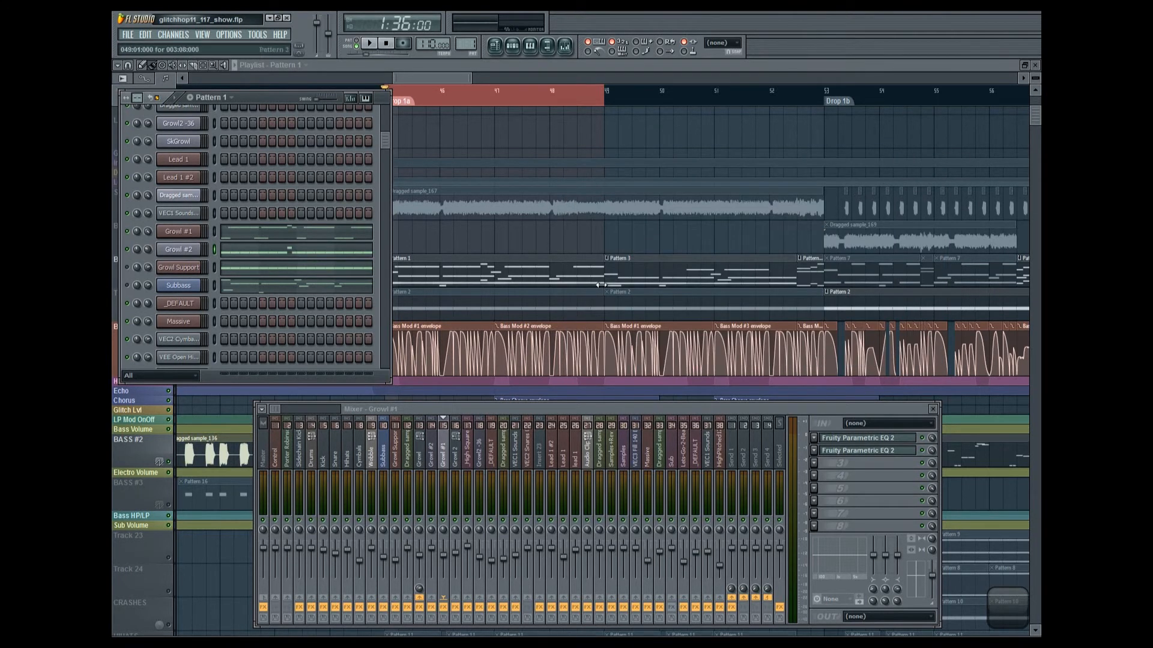
Inspect both Fruity Parametric EQ 2 effects on the Growl #2 mixer track, playing Drop 1a with the second one open
click(436, 442)
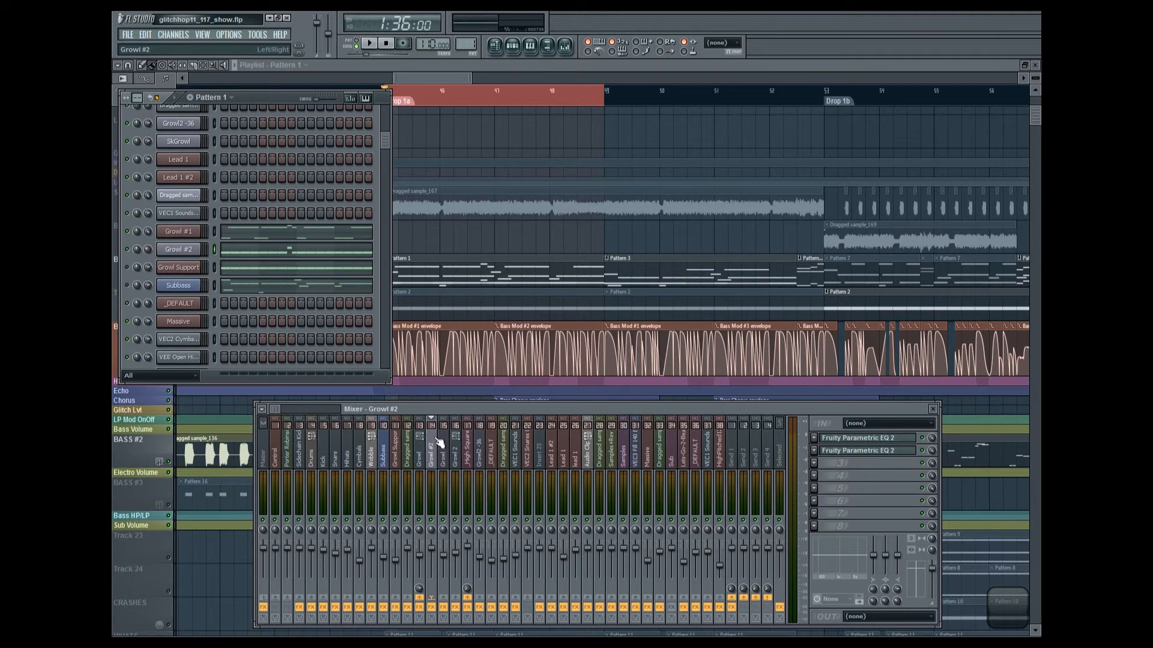
click(864, 441)
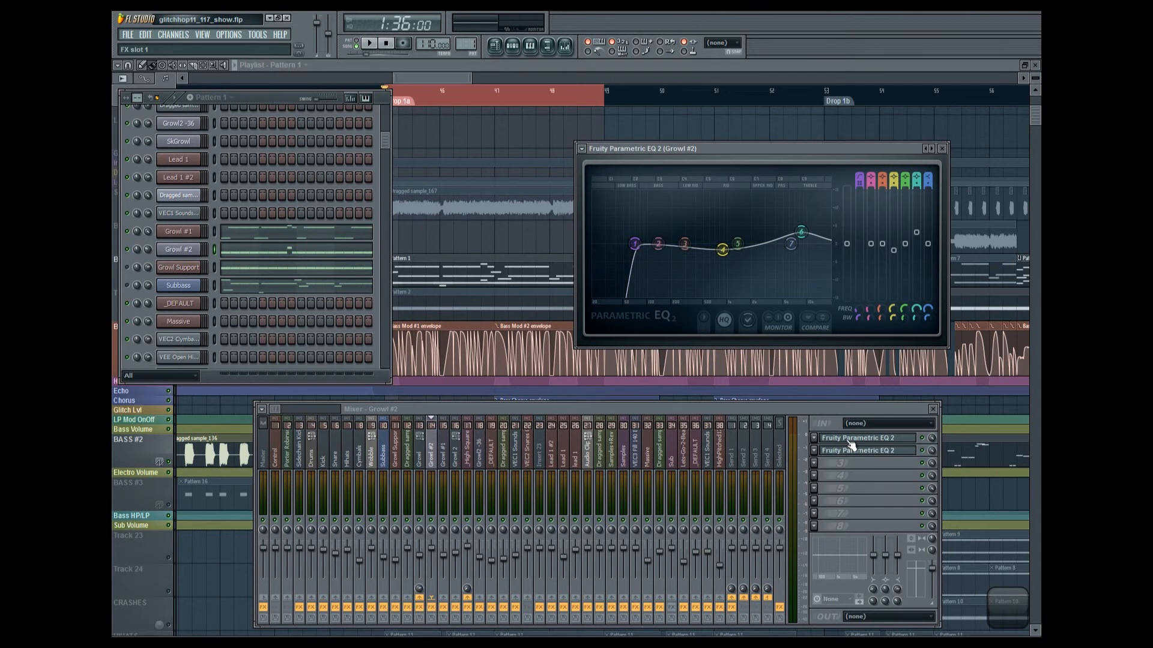
click(941, 148)
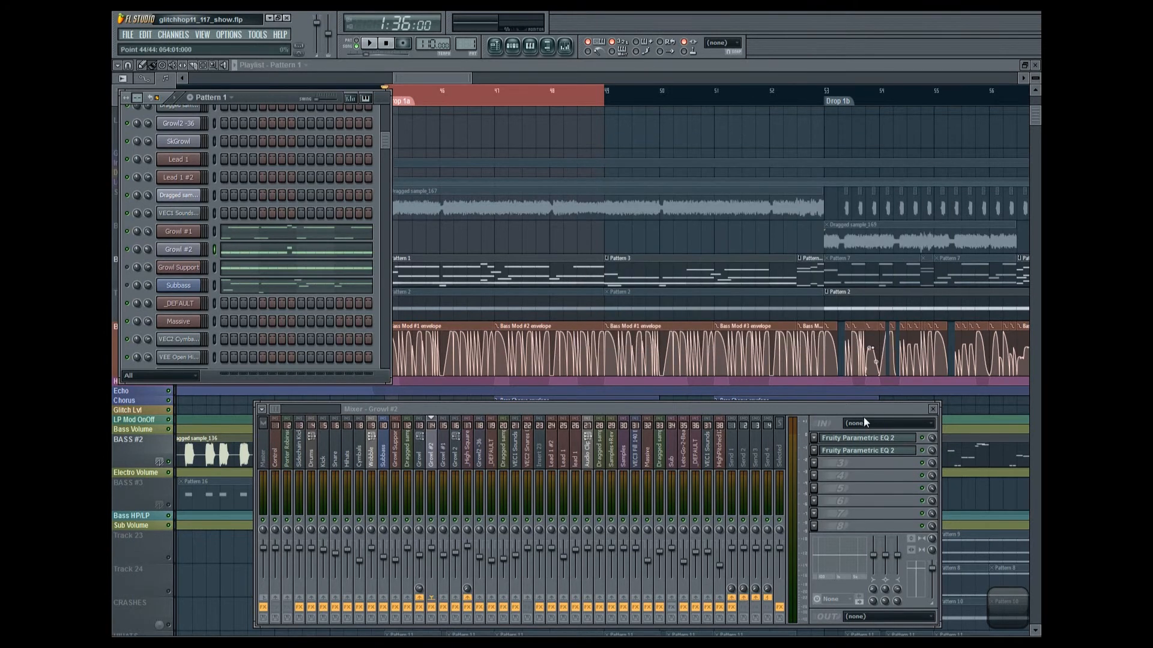
click(865, 455)
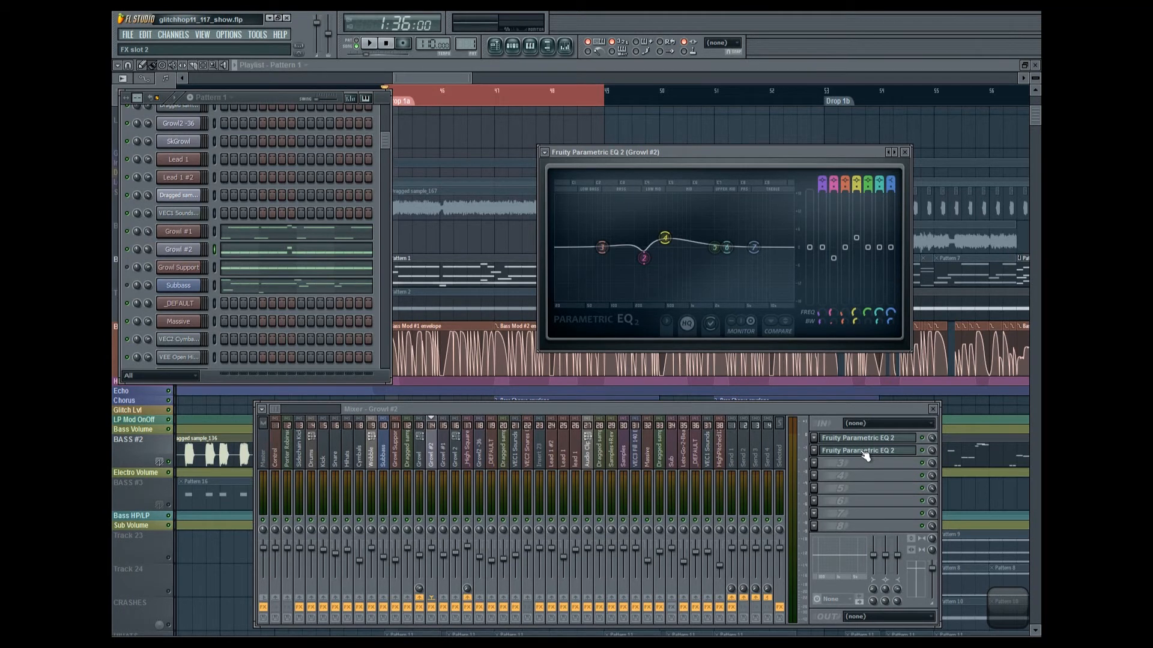
click(373, 44)
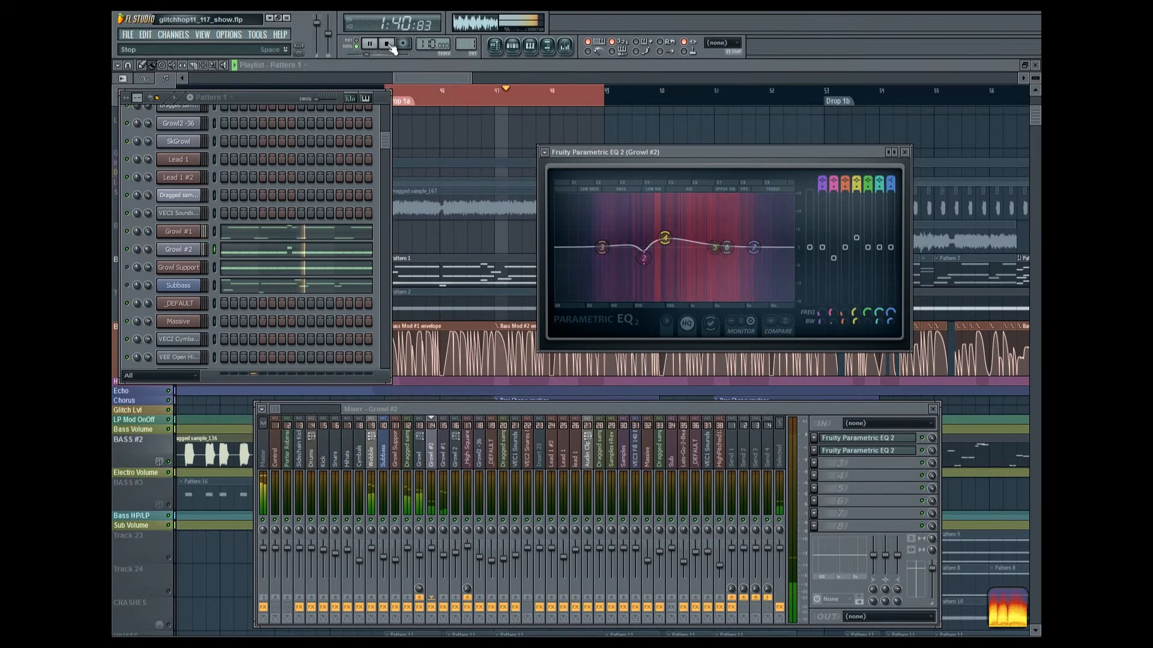
click(387, 44)
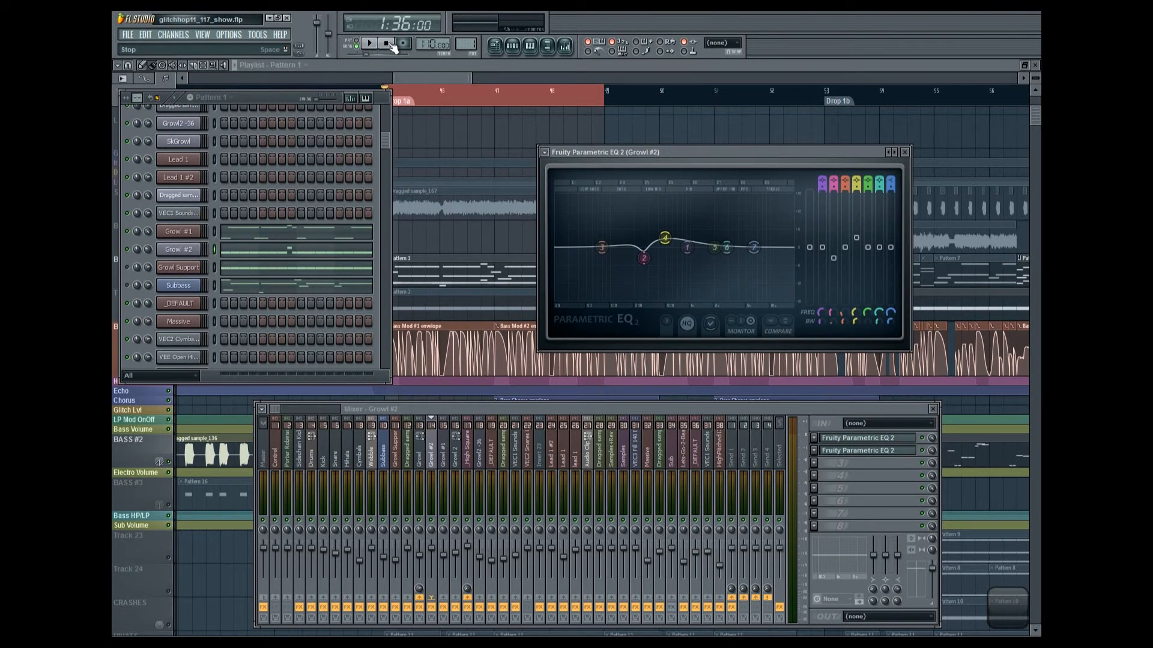
Open WOW on the Growl mixer track, play Drop 1a and review its filter types, keeping Band Reject selected
click(422, 446)
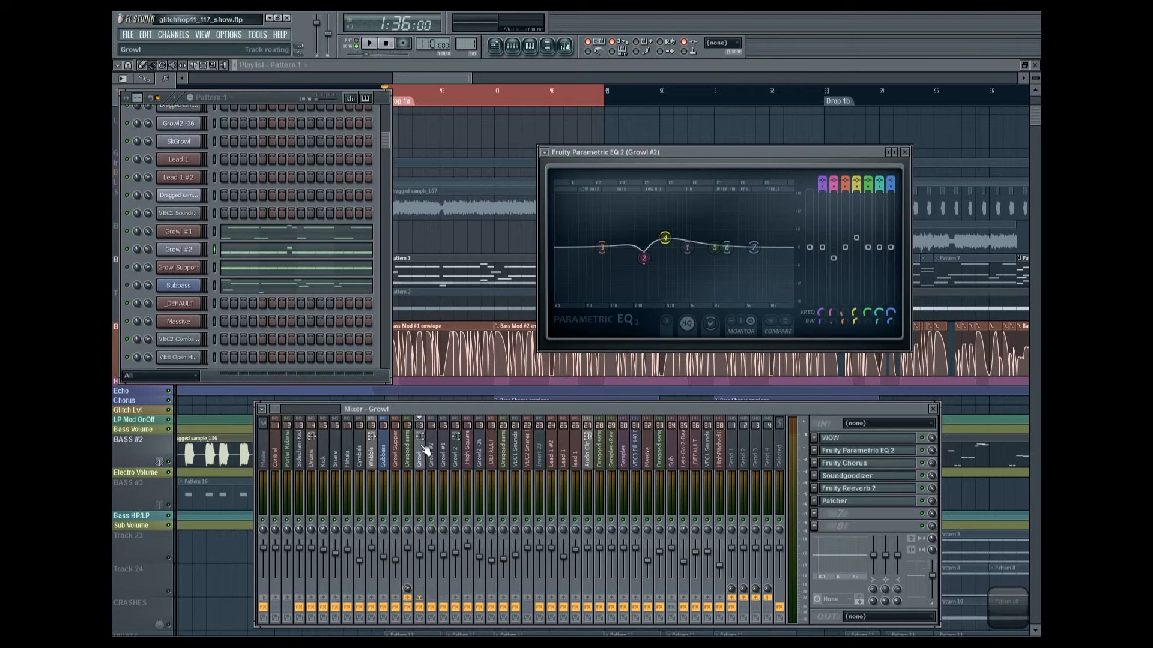
click(860, 438)
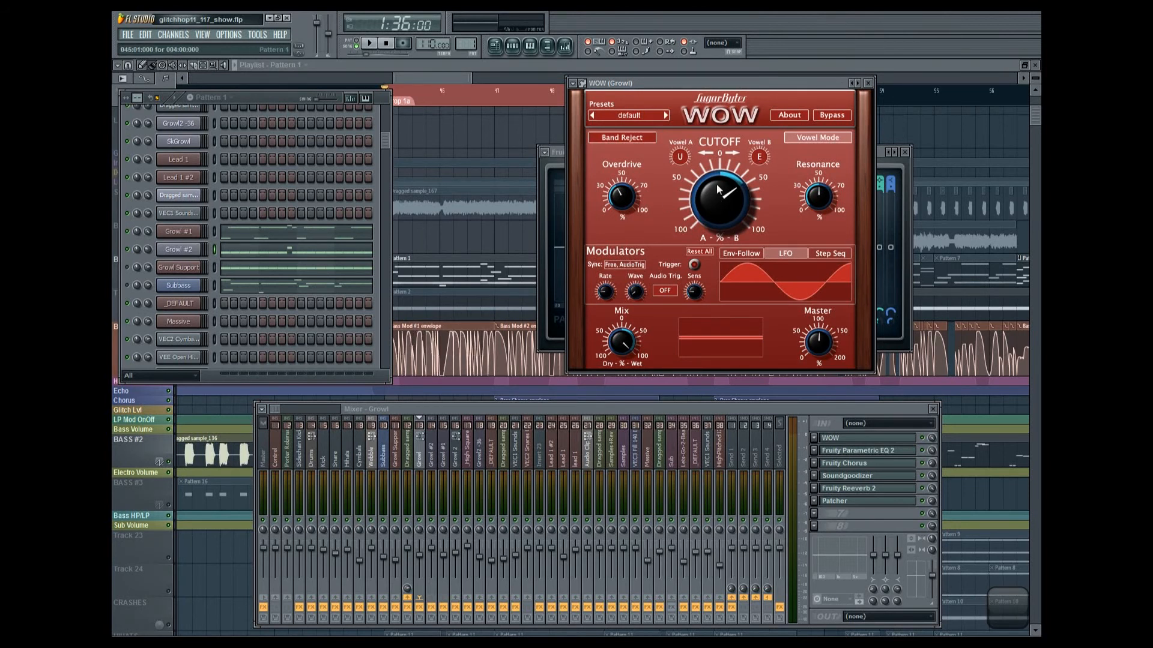
click(372, 44)
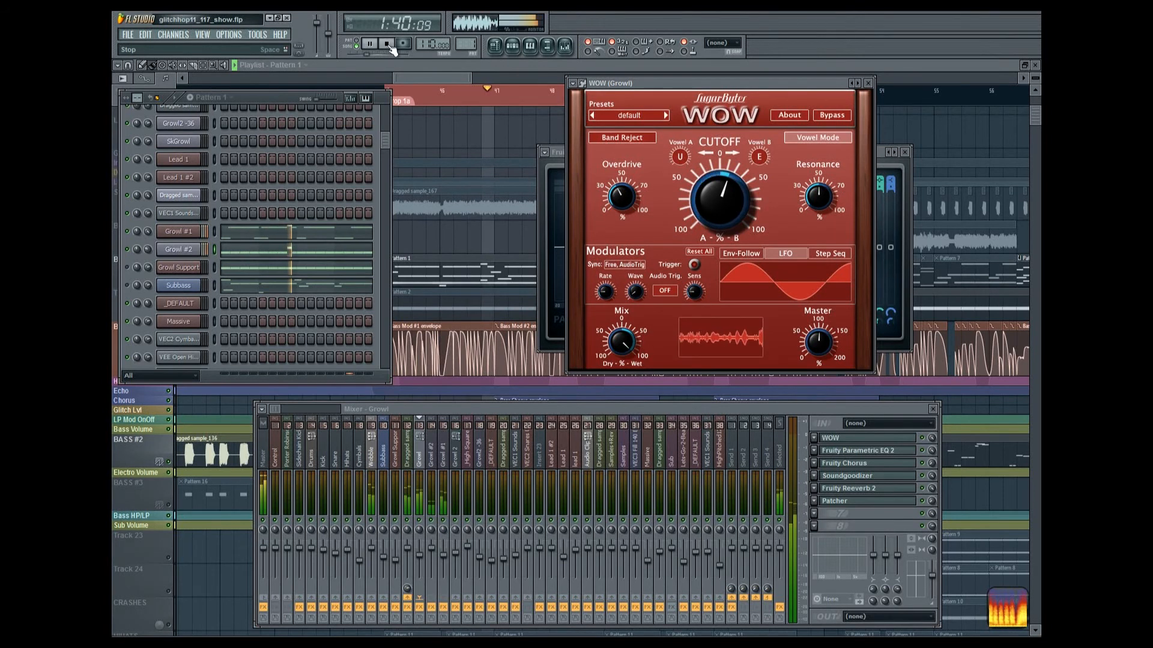
click(388, 46)
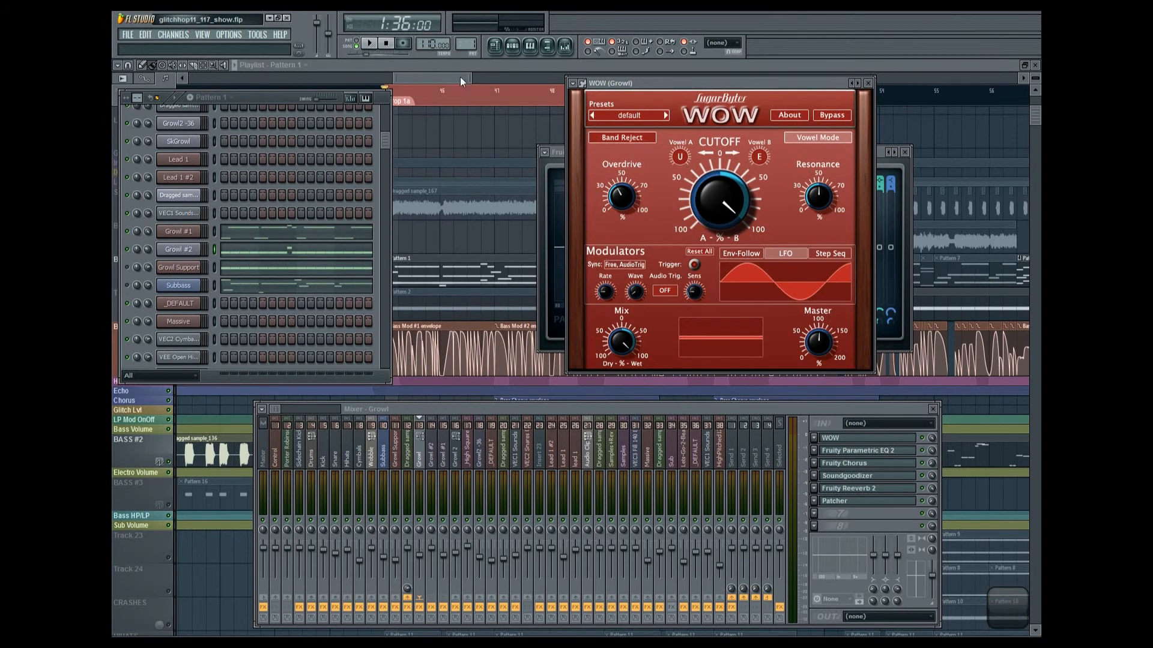
click(621, 137)
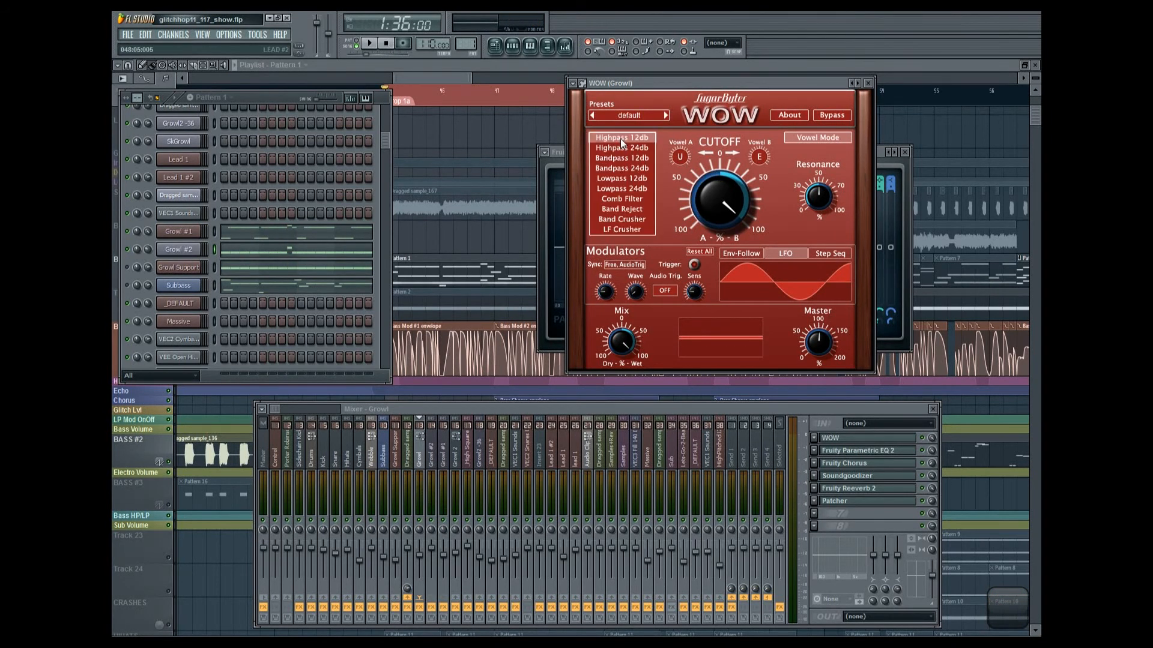
click(619, 209)
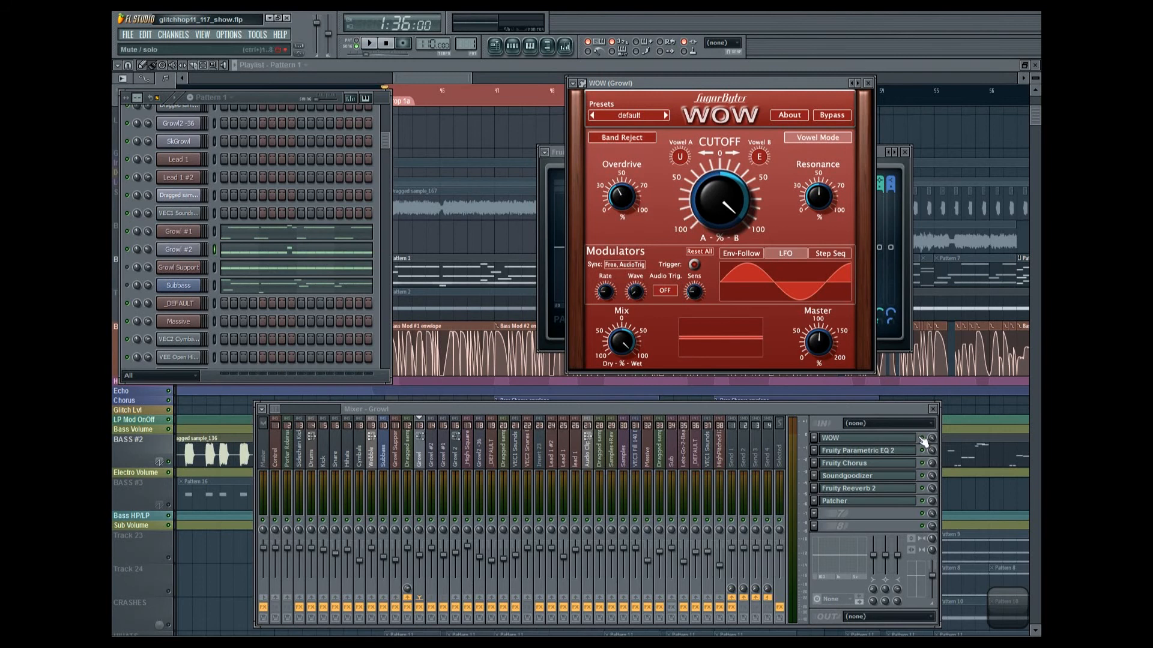
Play Drop 1a with WOW open, and review Parametric EQ 2, Chorus, Soundgoodizer, Reeverb 2 and Patcher on the Growl mixer track
click(370, 44)
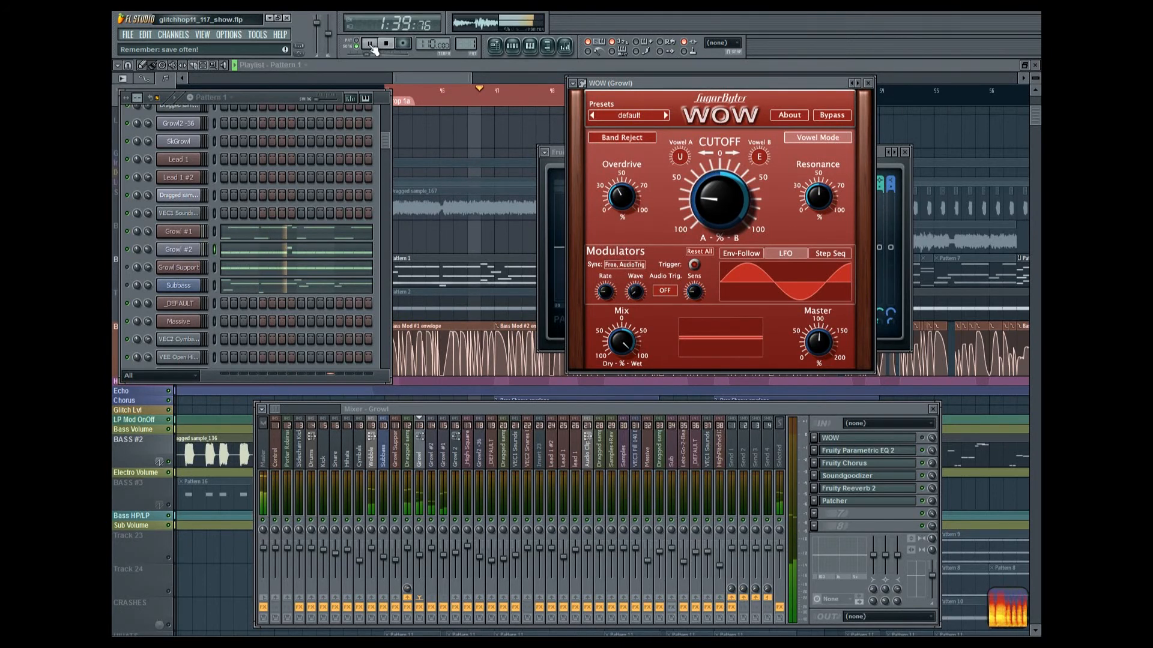
click(390, 44)
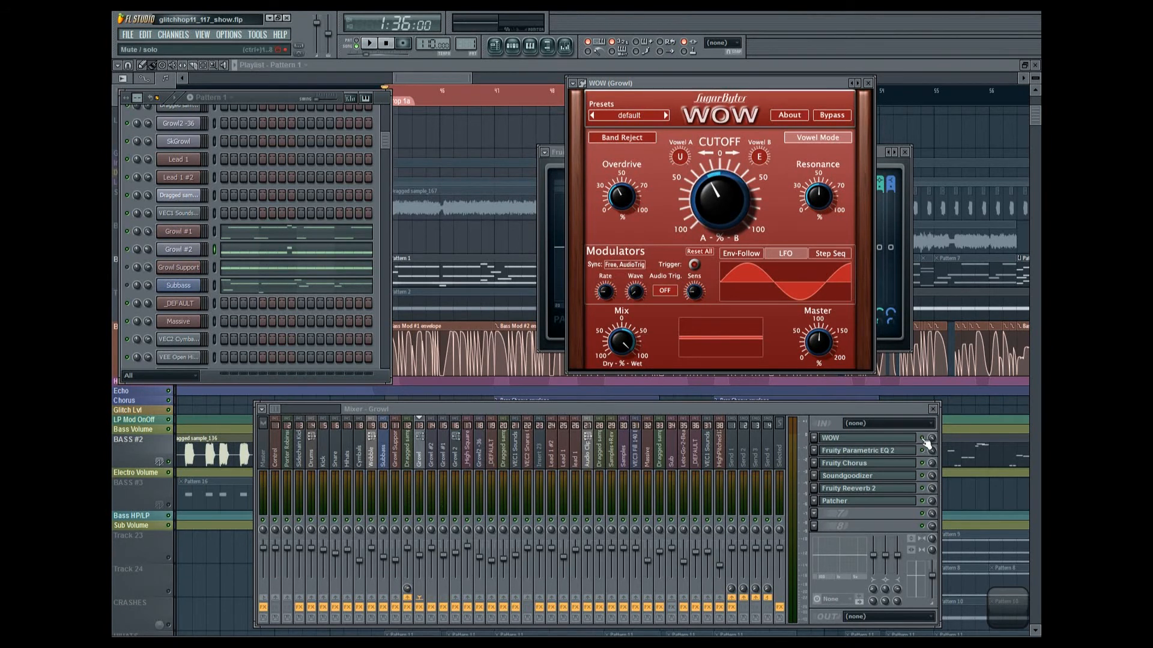
click(908, 453)
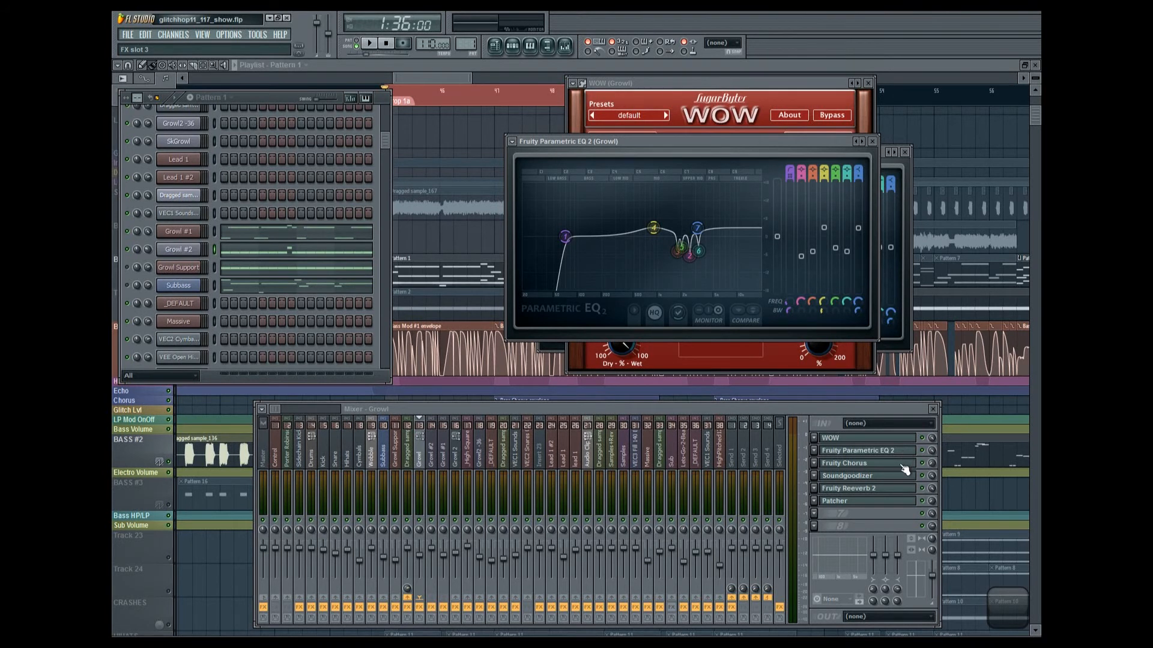
click(905, 469)
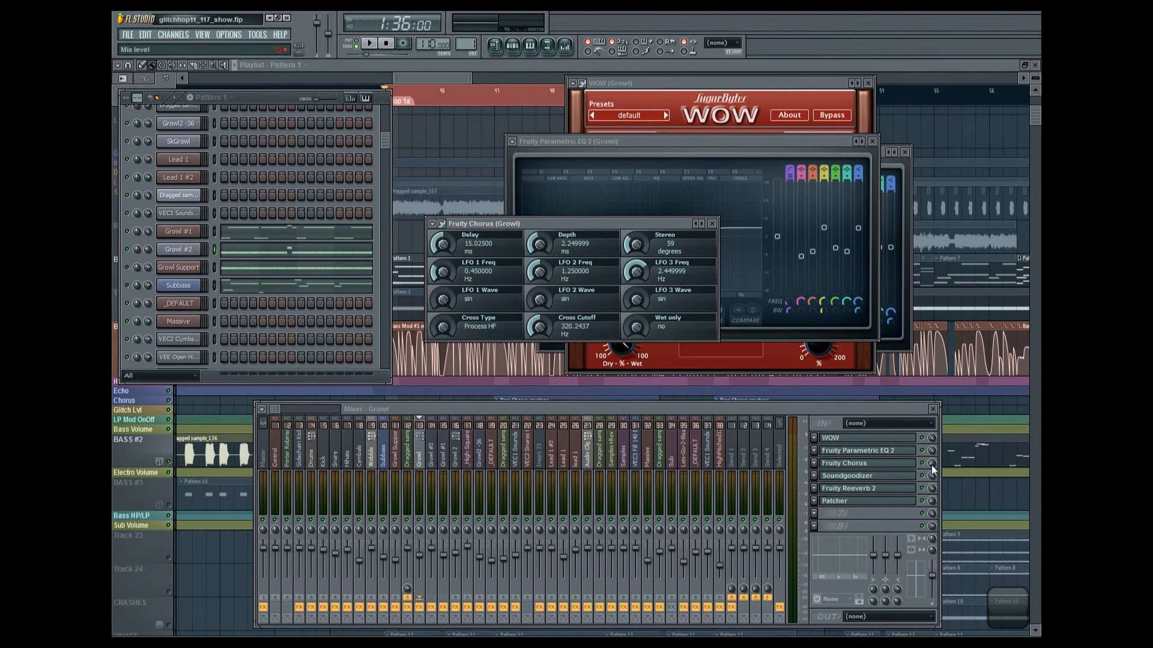
click(930, 464)
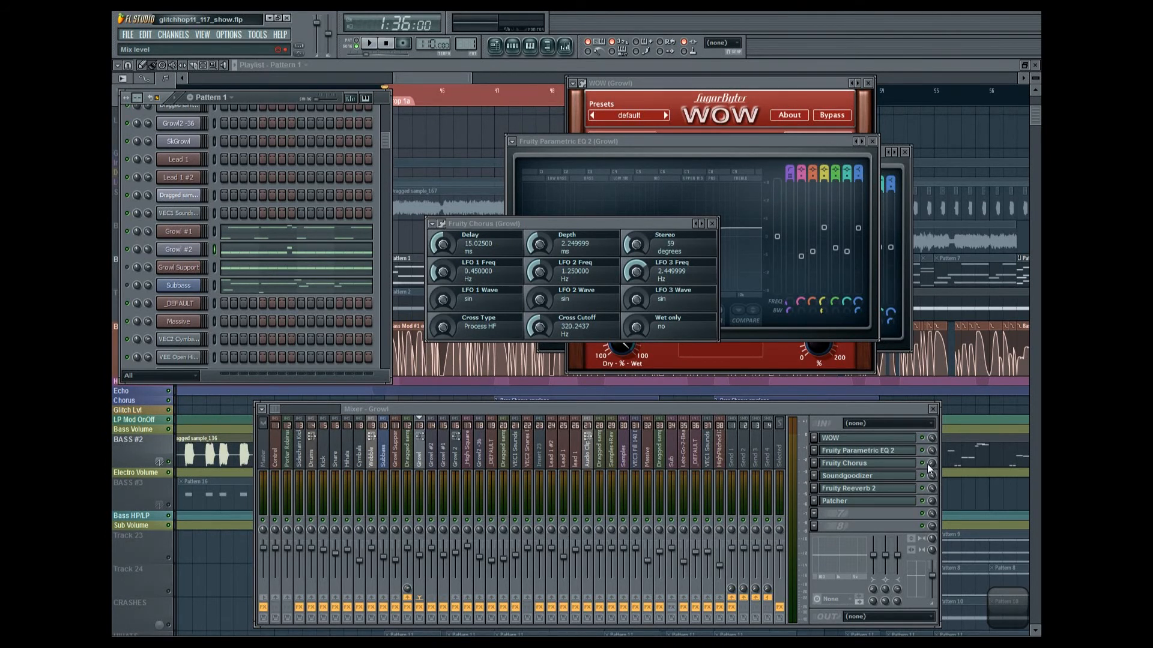
click(909, 476)
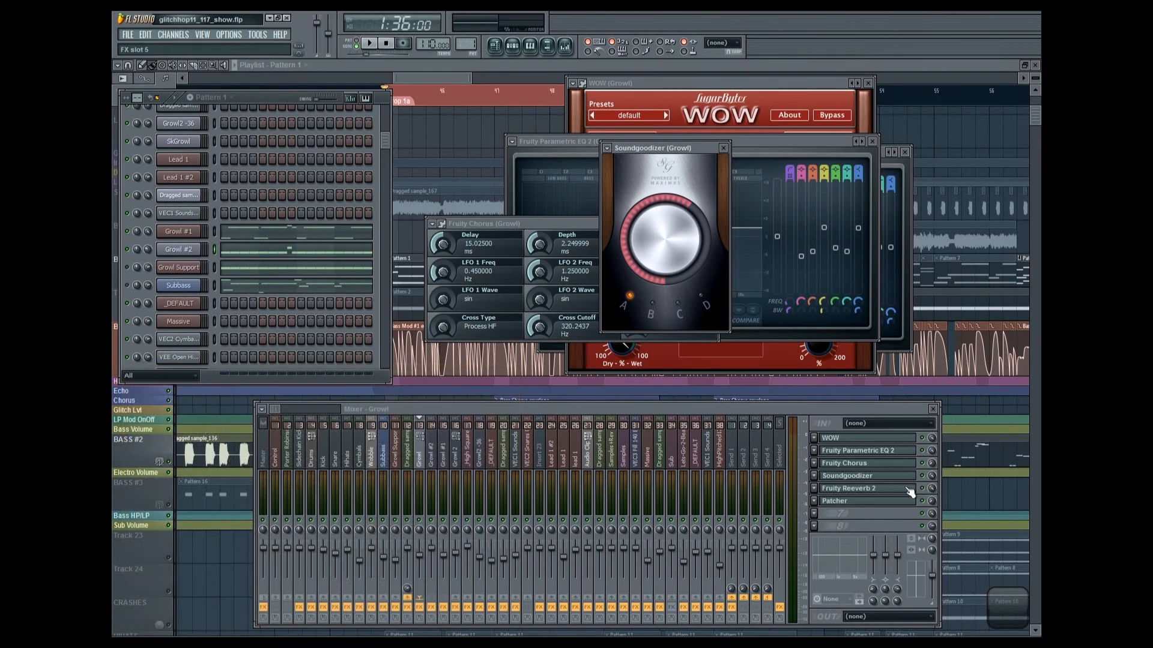
click(908, 490)
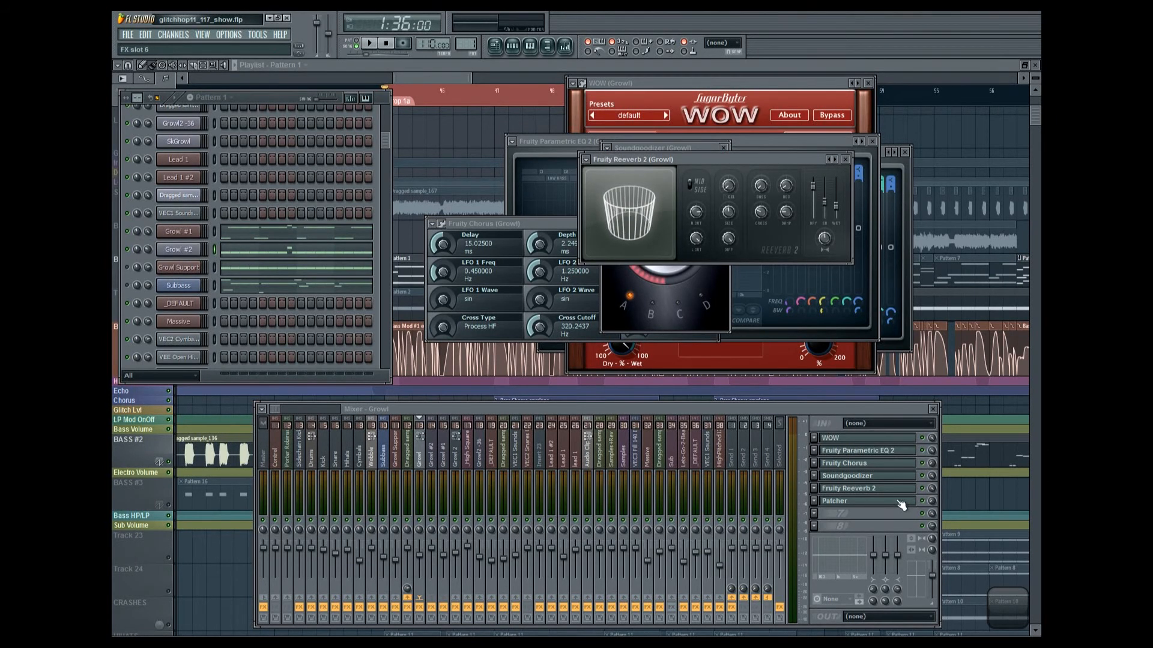
click(901, 504)
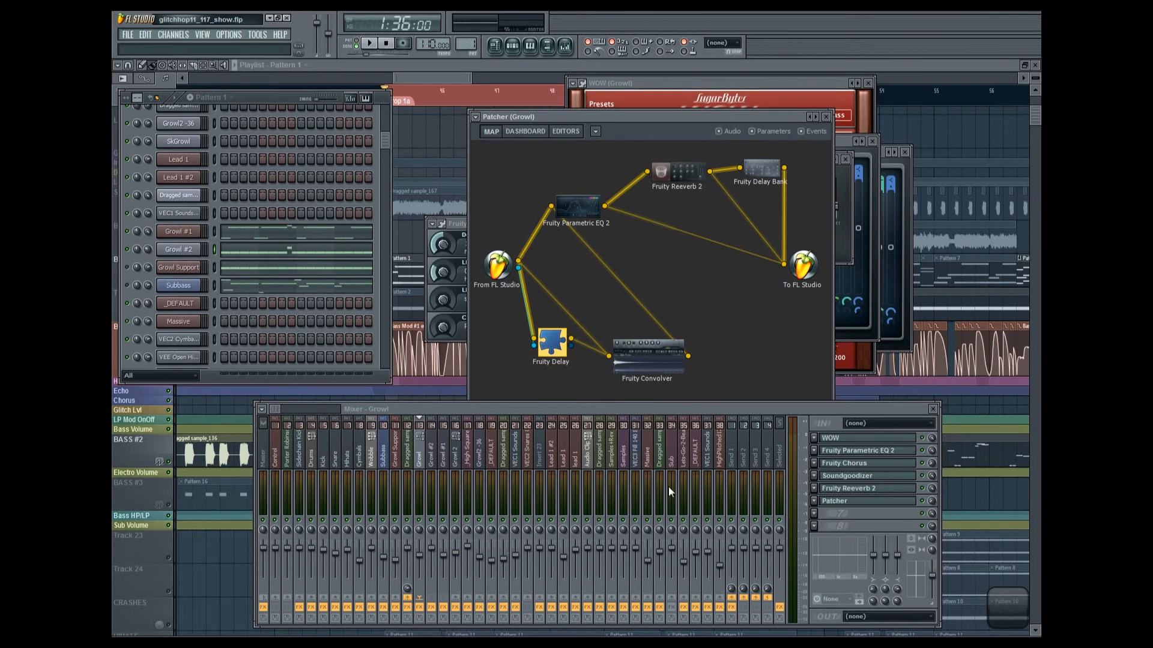
Inspect dblue Glitch, the Fruity Parametric EQ 2 effects and the first Fruity Balance on the Dragged sample_165 mixer track
click(410, 427)
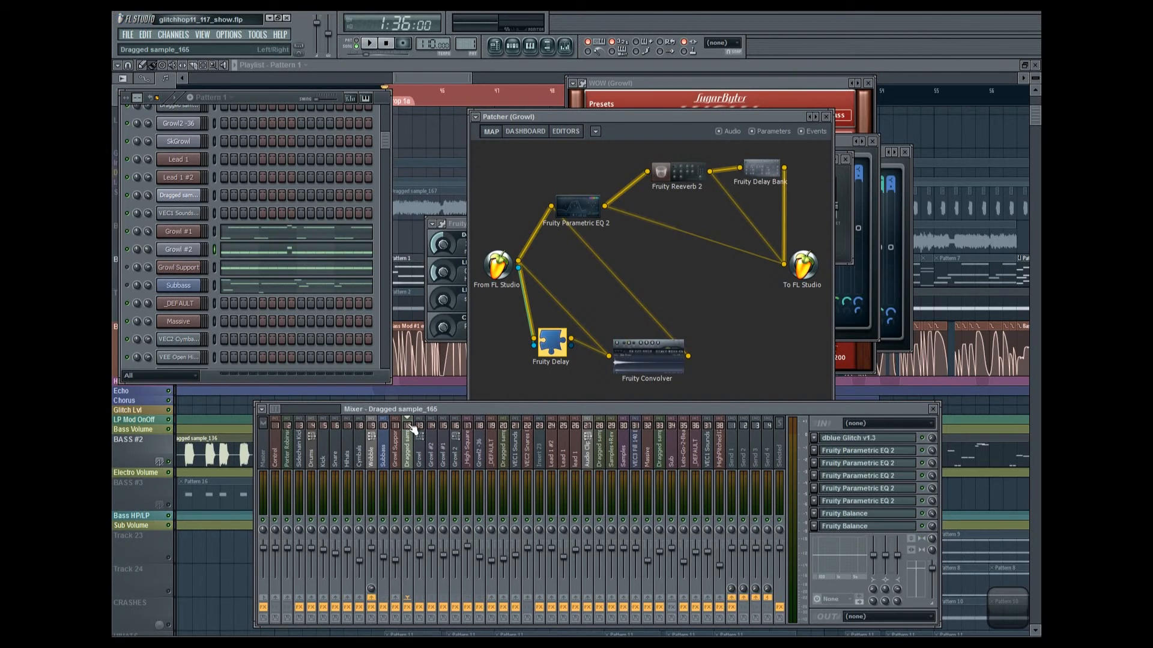
click(877, 444)
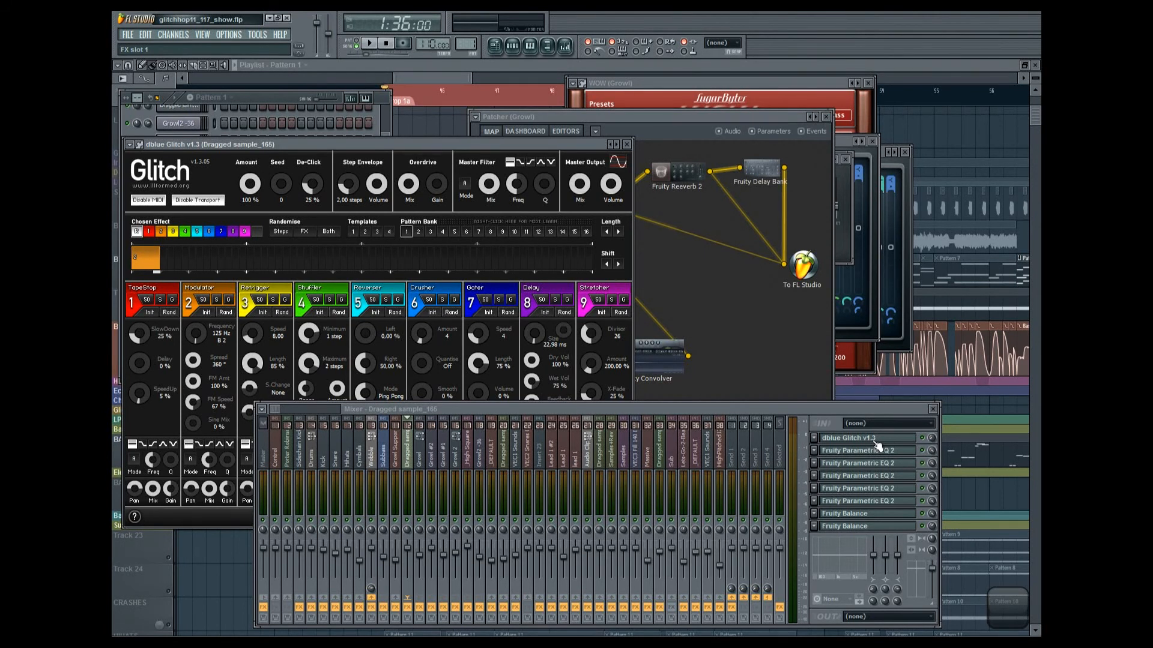
click(877, 454)
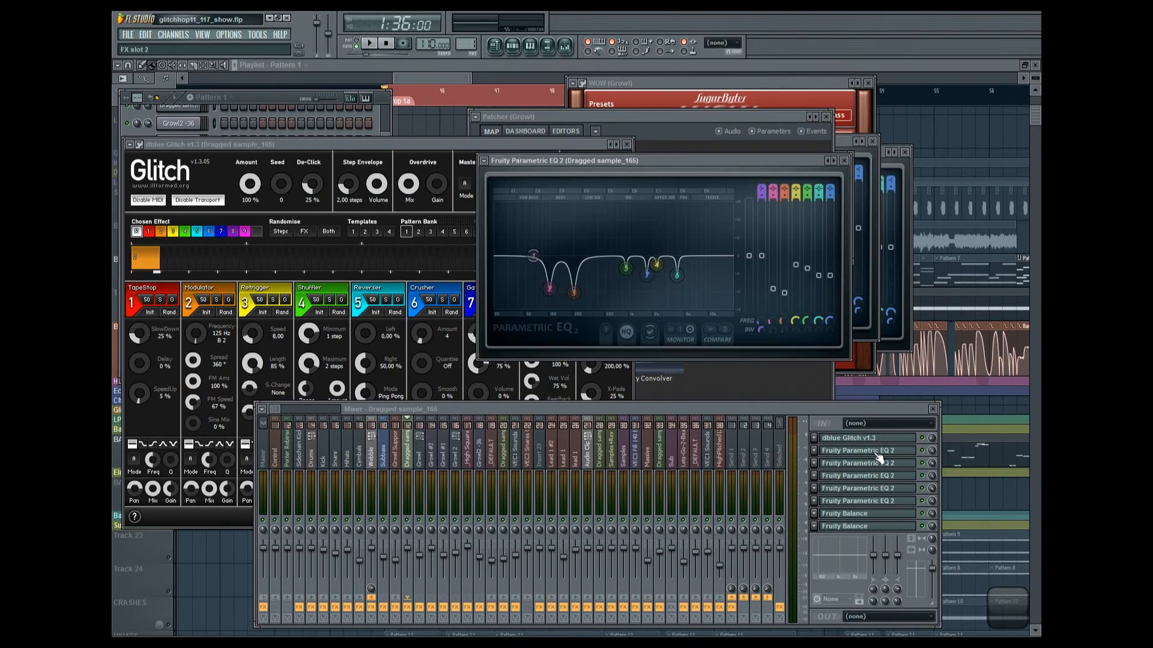
click(878, 464)
click(881, 487)
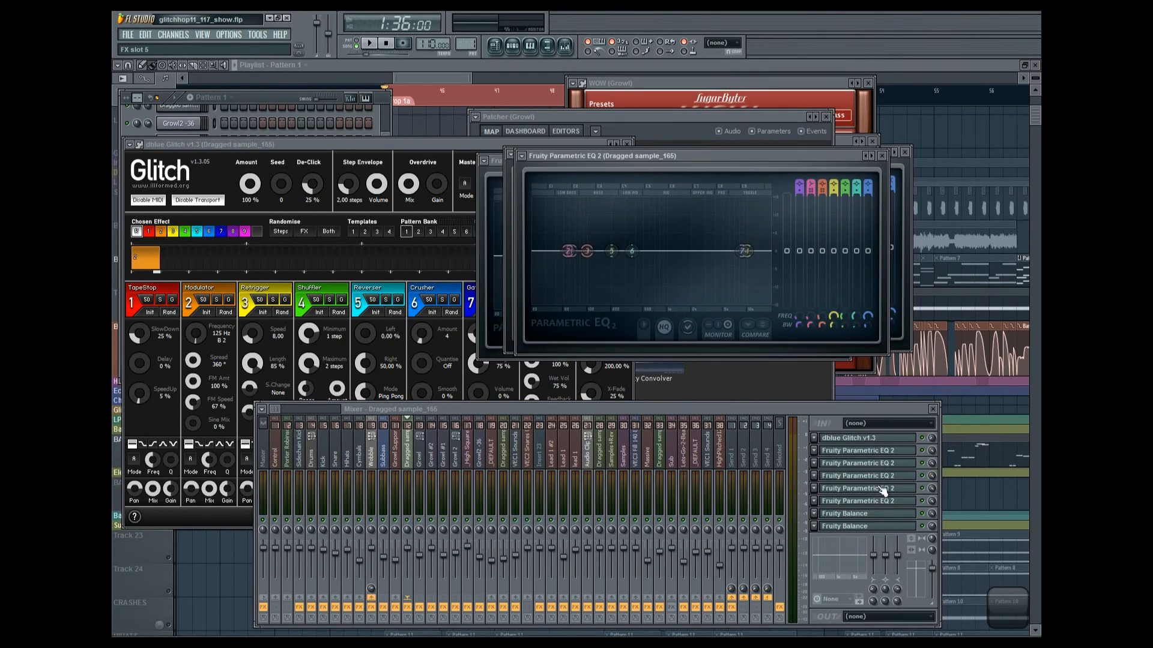
click(883, 501)
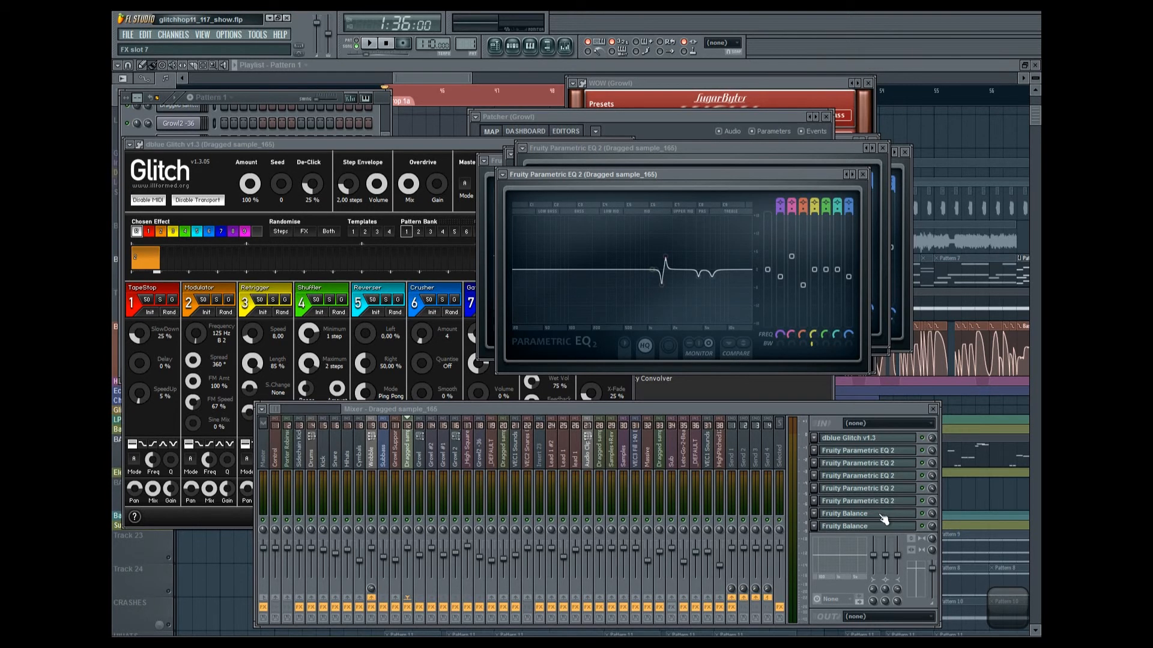
click(881, 516)
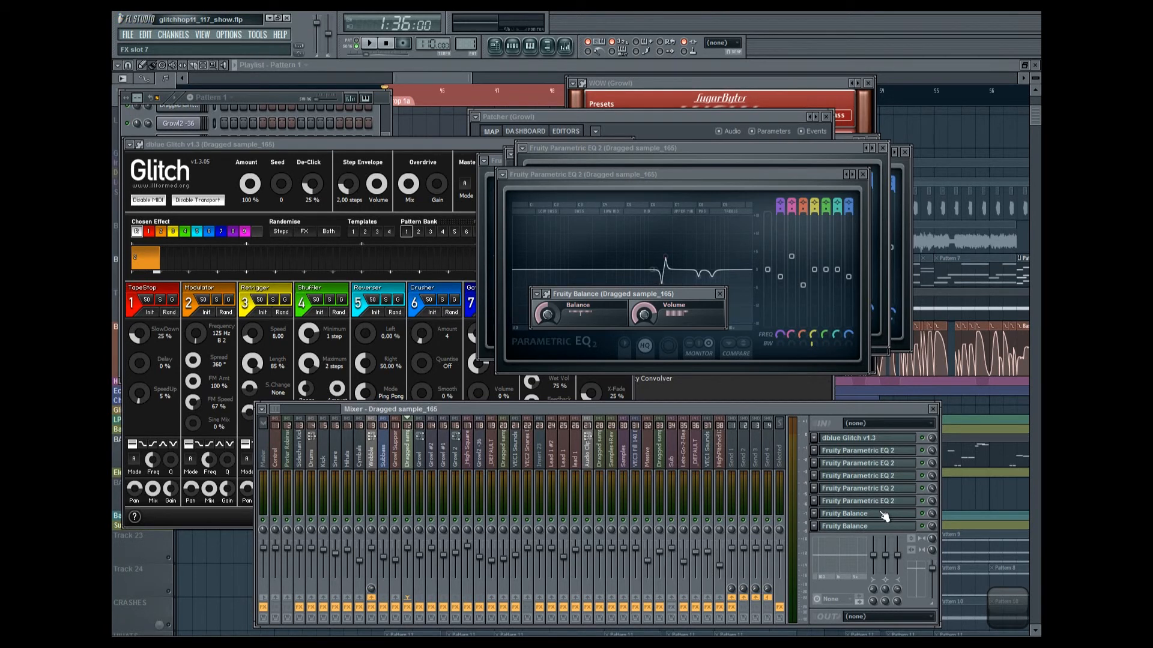
Inspect the dblue Glitch, Fruity Parametric EQ 2 and FabFilter Pro-Q effects on the Wobble mixer track
click(377, 445)
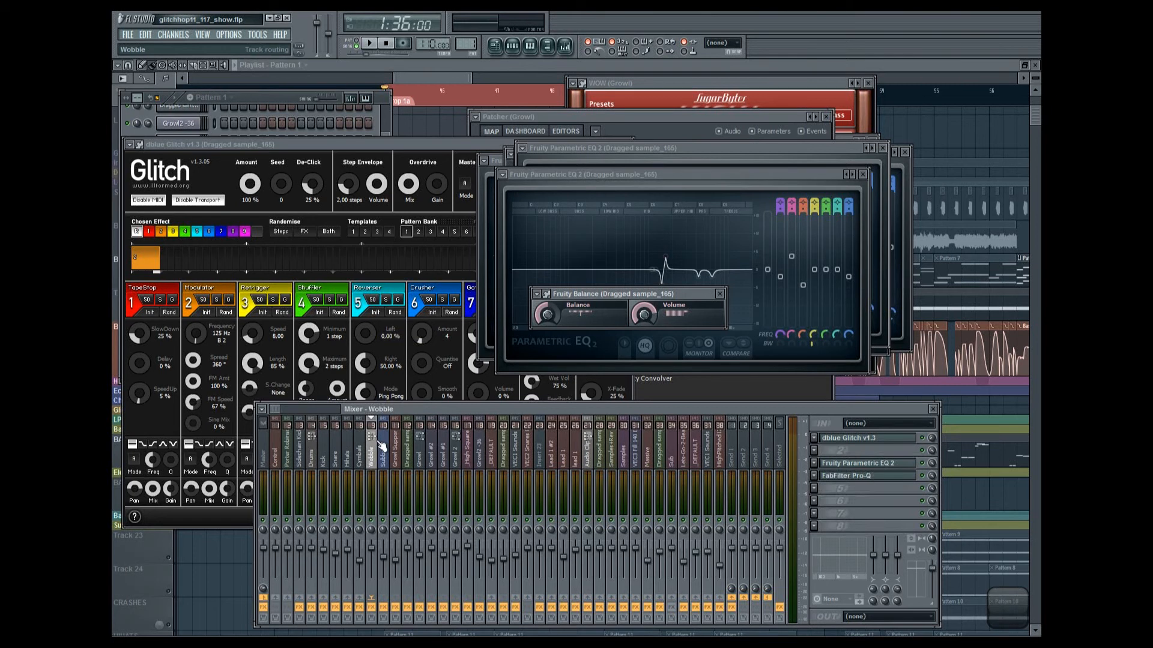
click(863, 440)
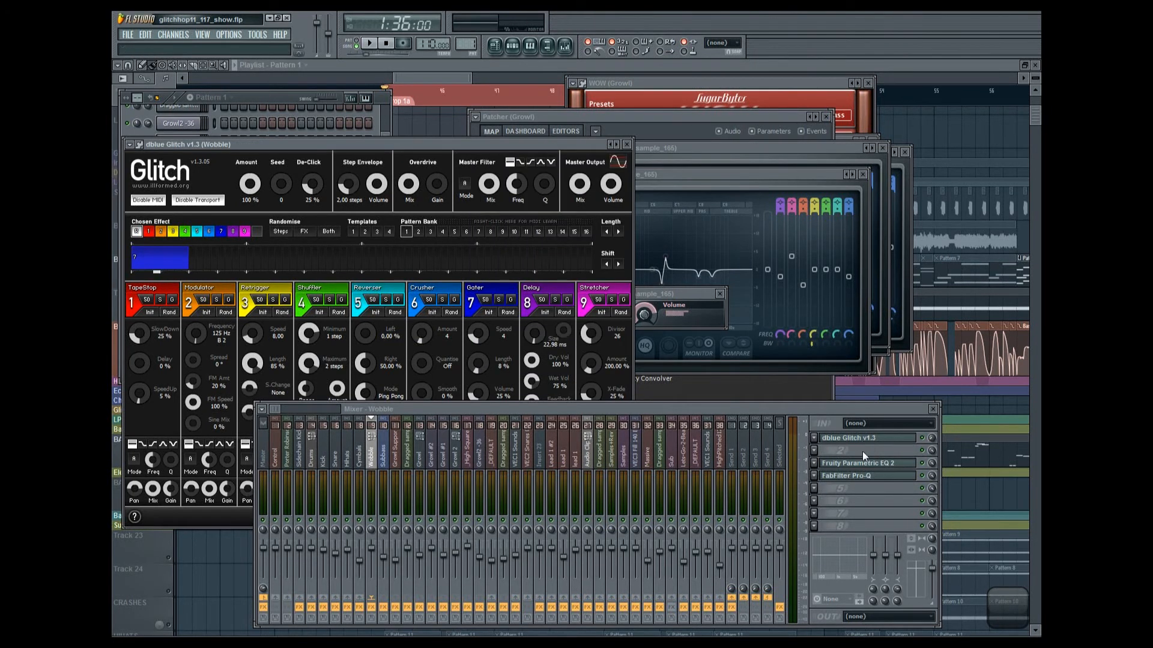
click(866, 464)
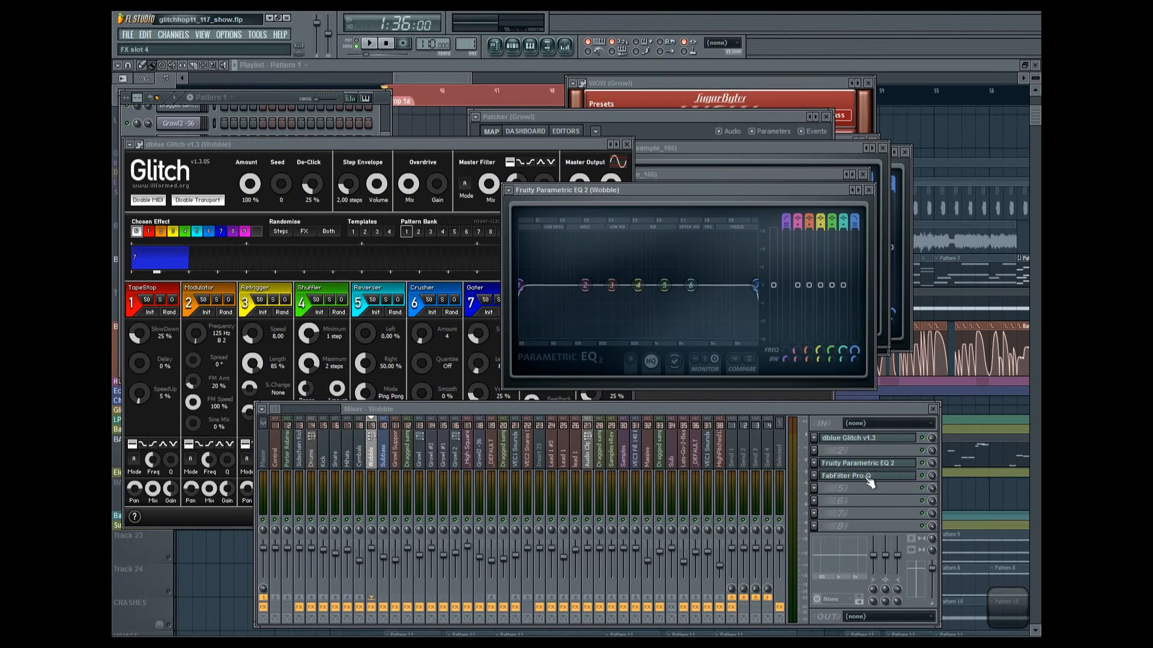
click(869, 478)
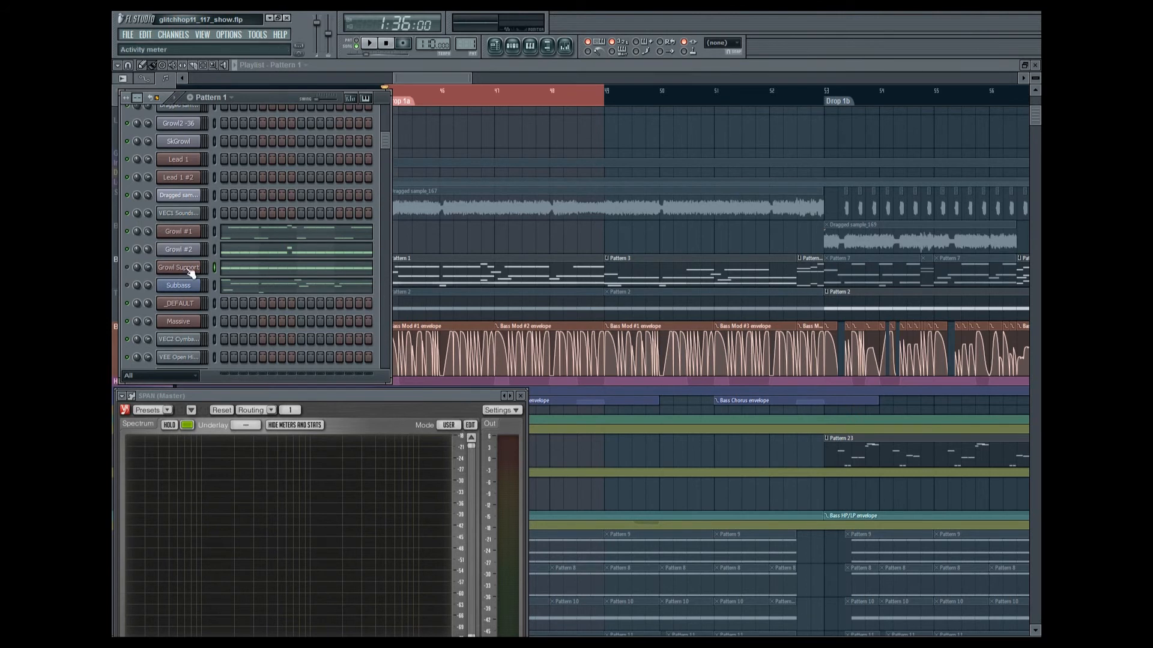
Play Drop 1a with the SPAN analyzer shown, open the Growl Support channel's Massive patch, and play the section again
click(370, 44)
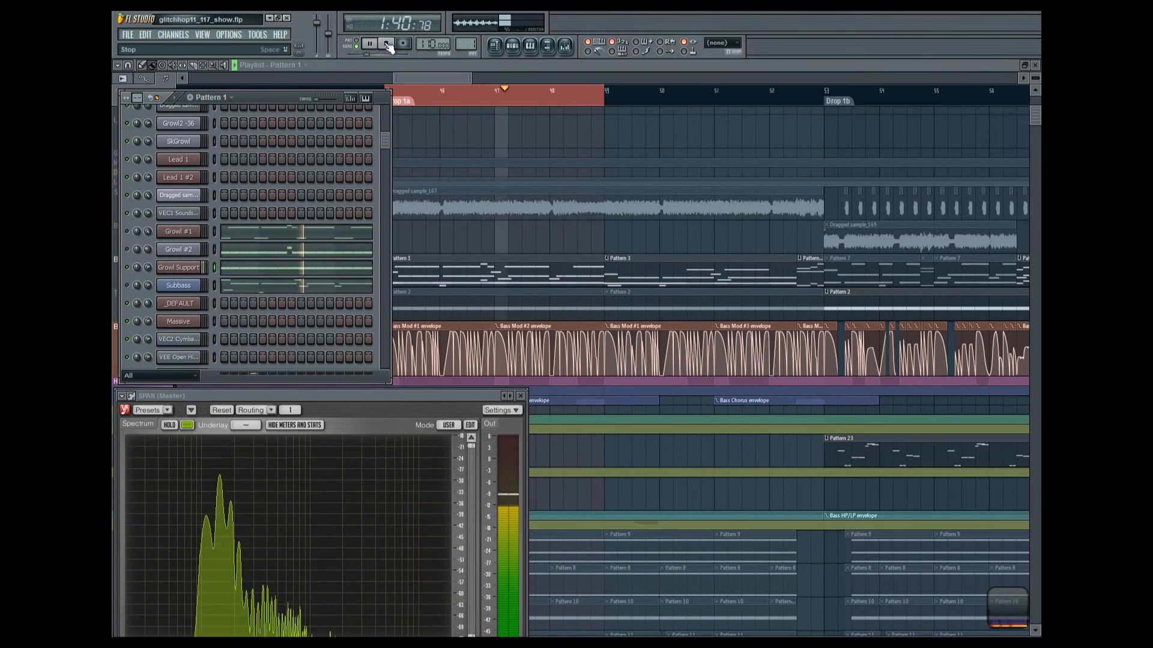
click(387, 44)
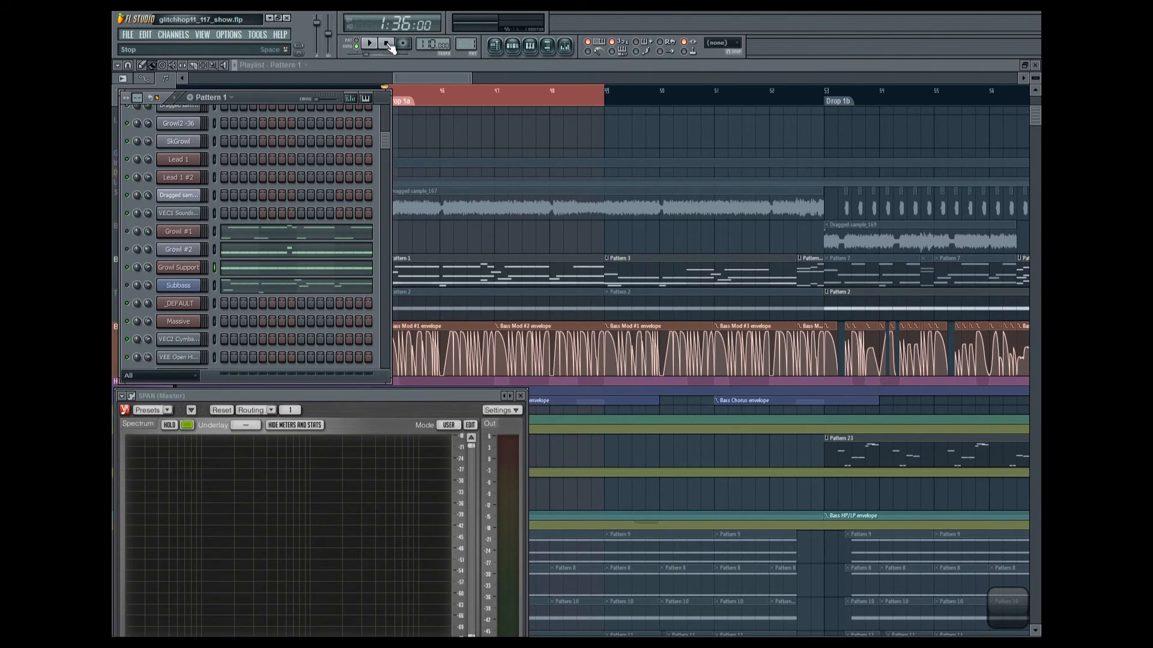
click(194, 268)
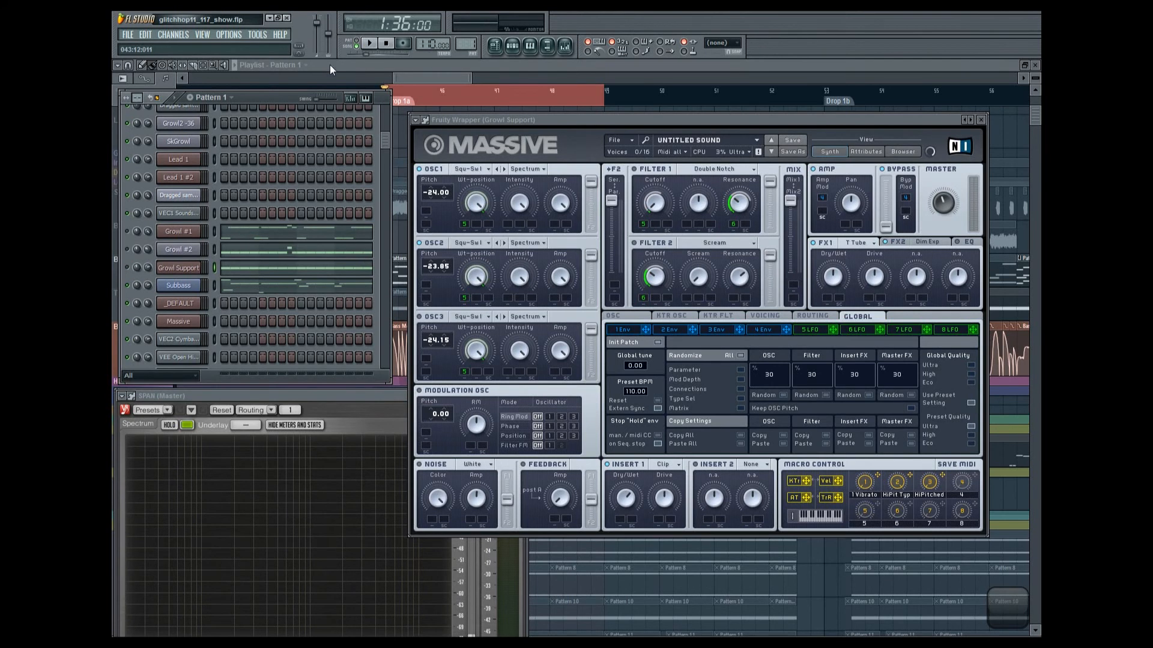
click(373, 43)
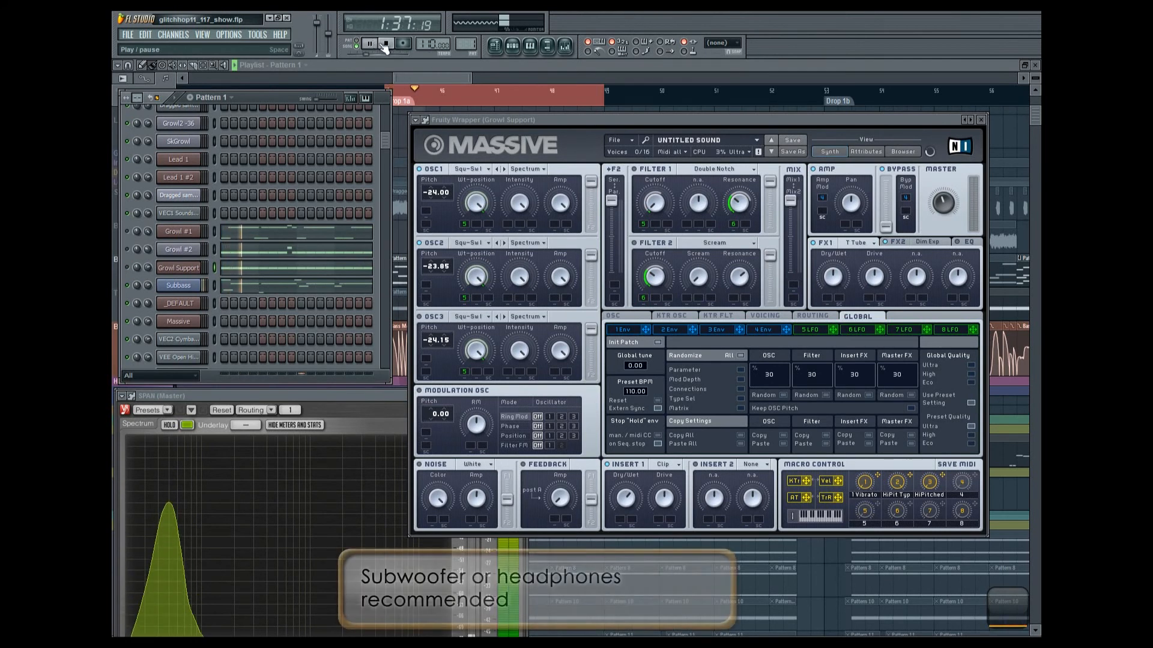
click(386, 44)
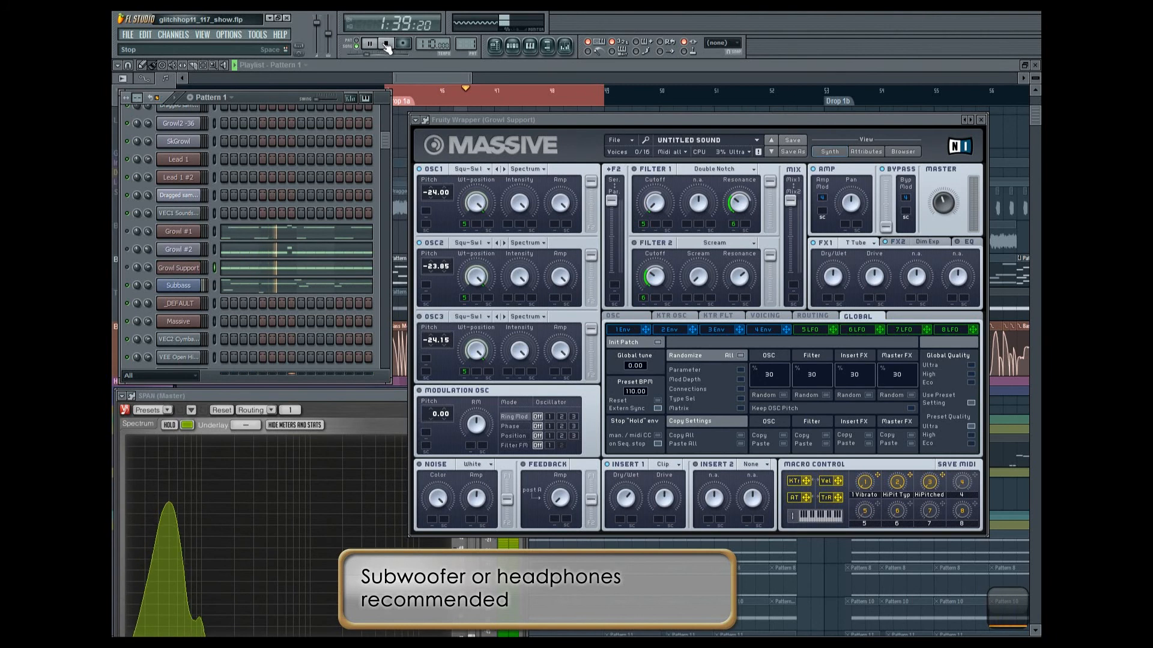